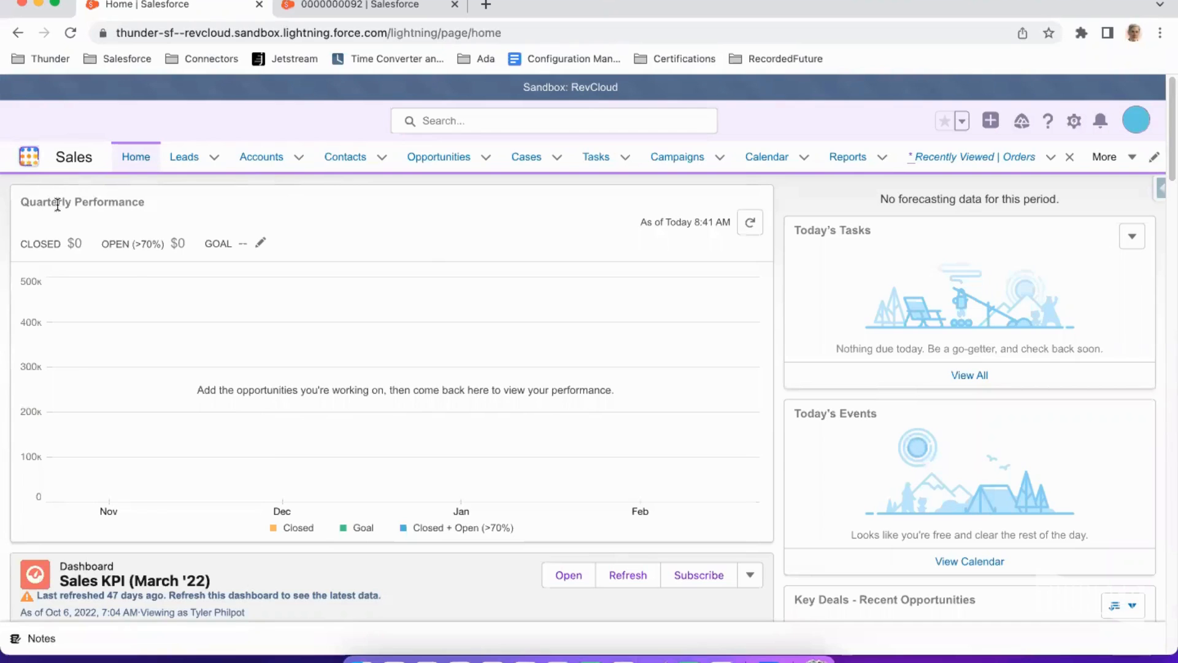
# - Search the app launcher for invoice schedulers and open the Invoice Schedulers list
pyautogui.write('invoic')
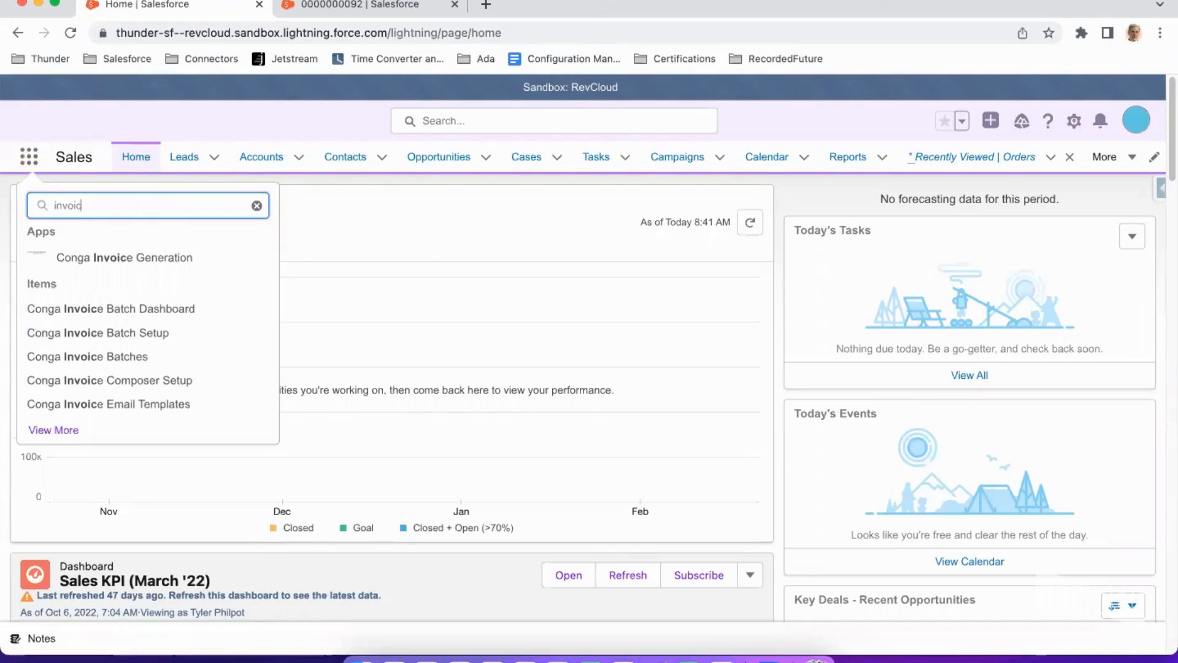
pyautogui.write('e sc')
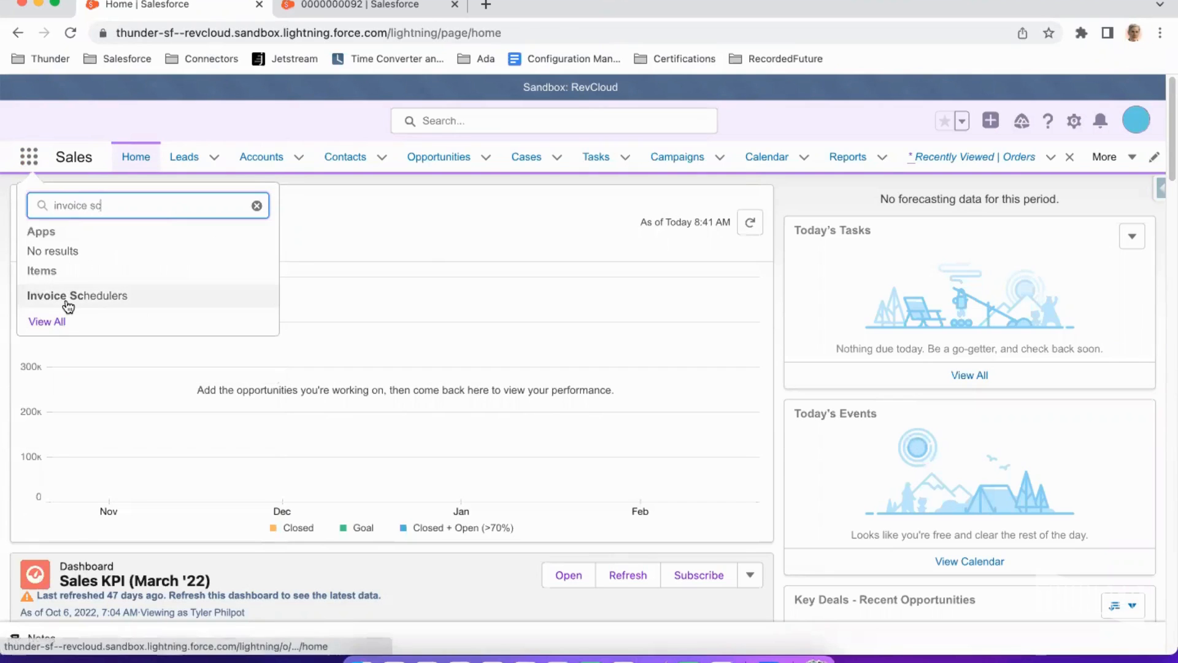
pyautogui.click(68, 299)
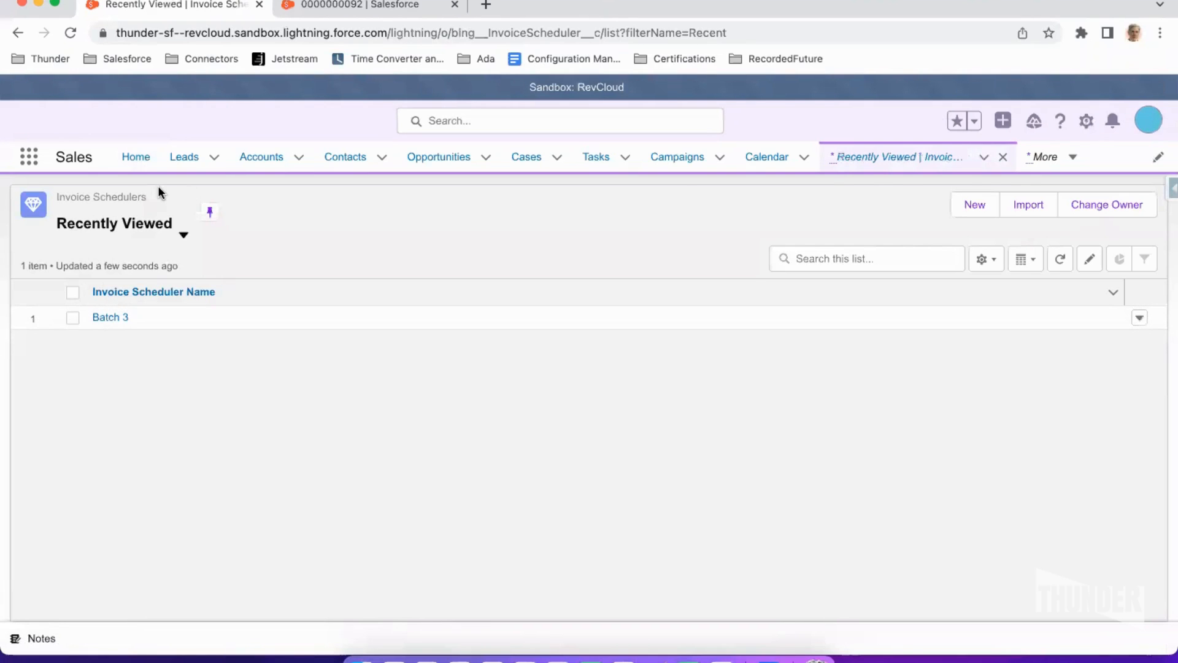
# - Start a new invoice scheduler and name it Demo
pyautogui.click(968, 210)
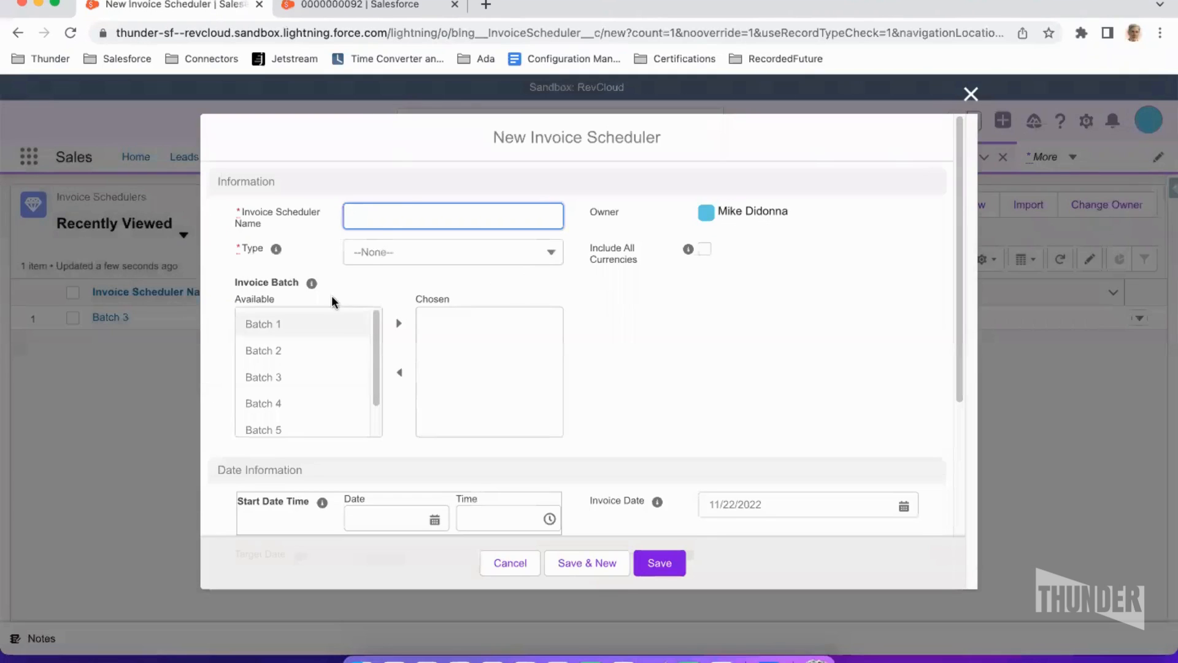
pyautogui.click(393, 253)
pyautogui.click(402, 219)
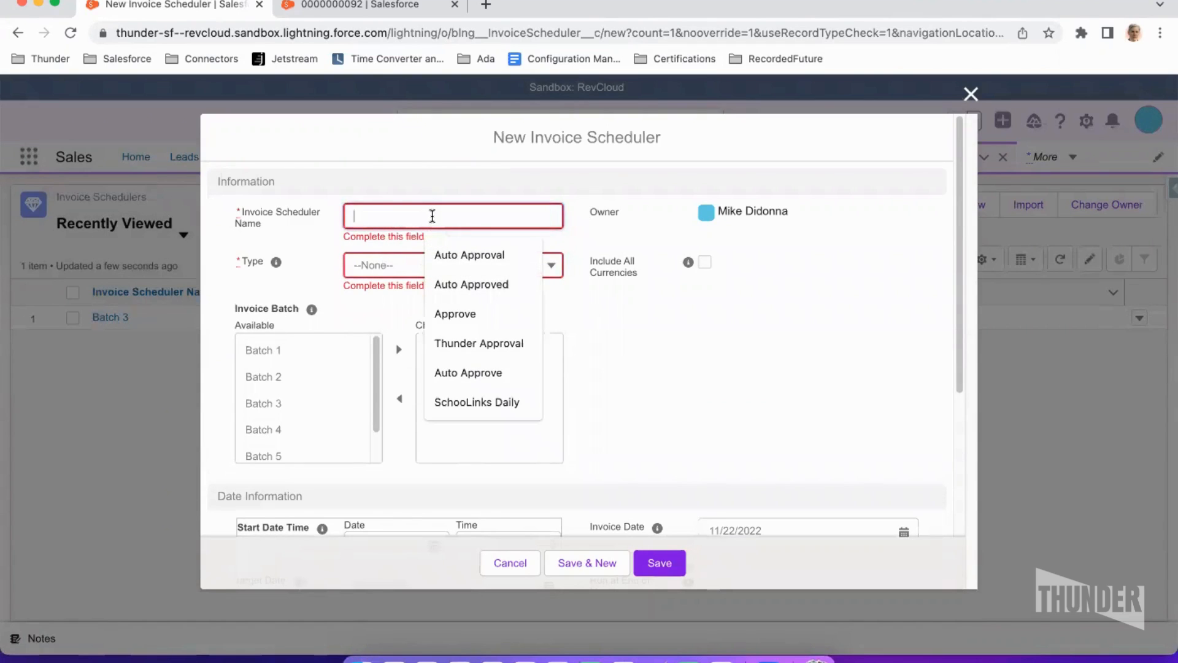
pyautogui.write('D')
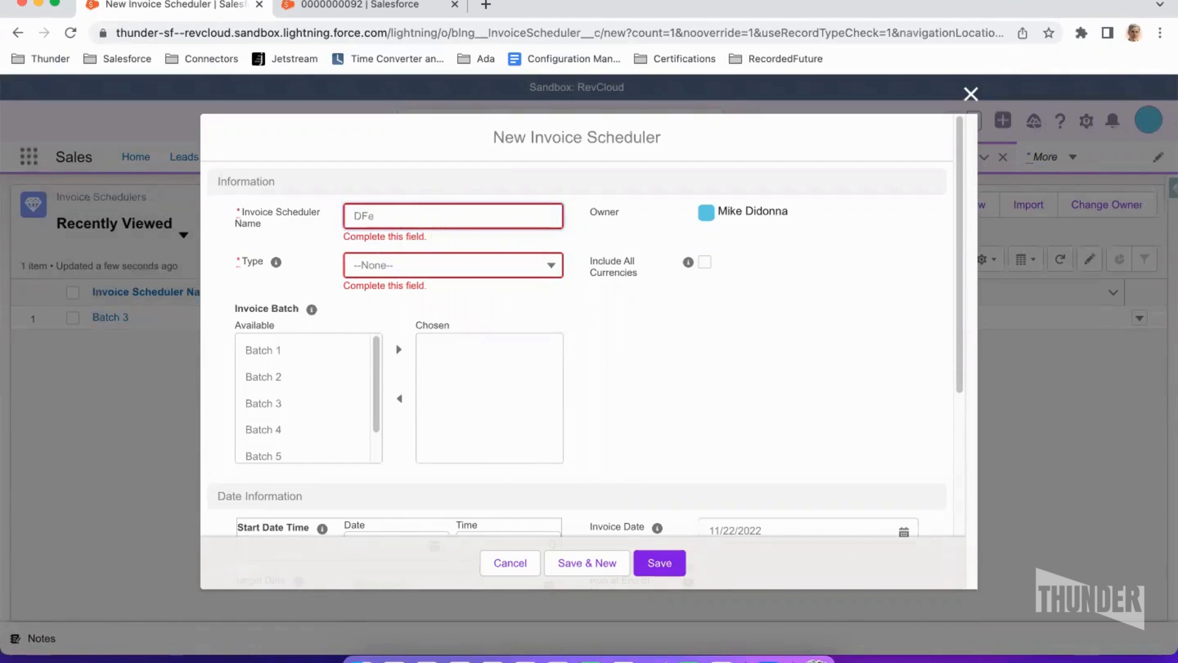
pyautogui.write('emo')
# - Review the scheduler Type options without choosing one, and enable Include All Currencies
pyautogui.click(388, 273)
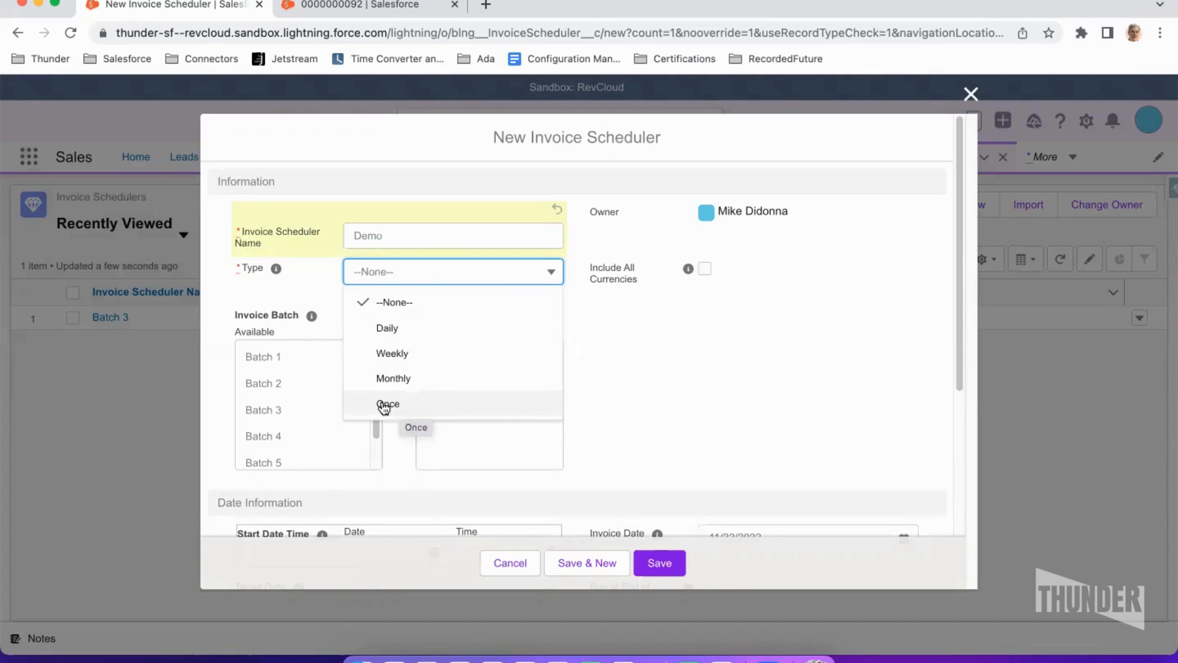
pyautogui.moveTo(271, 274)
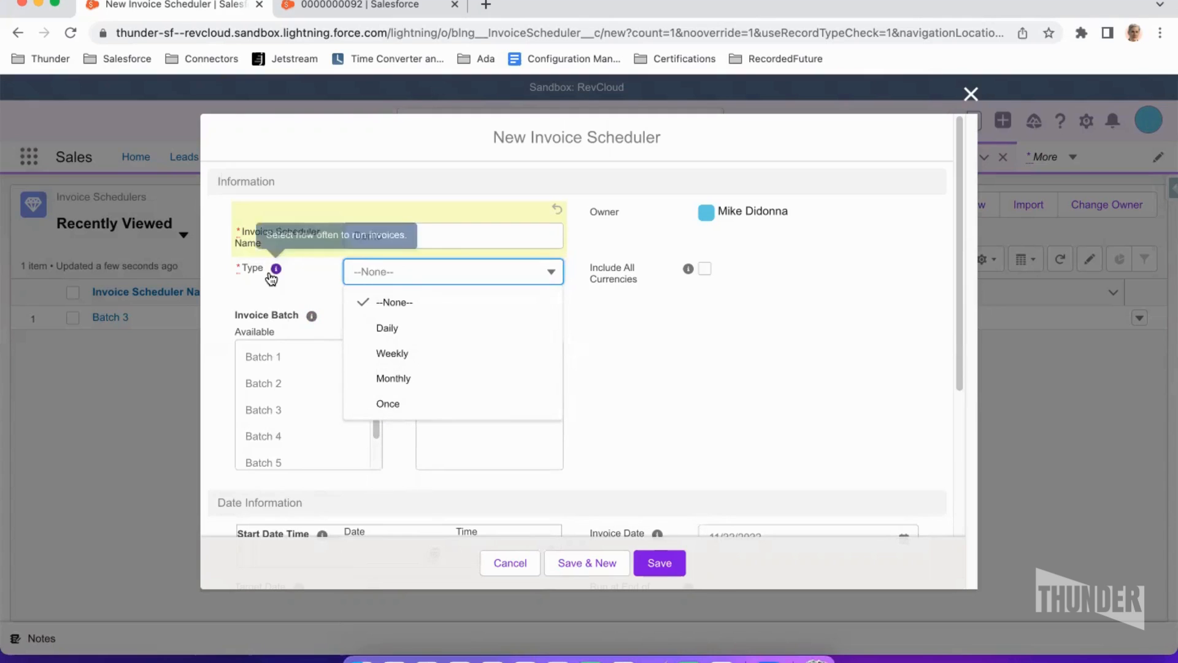
pyautogui.click(694, 367)
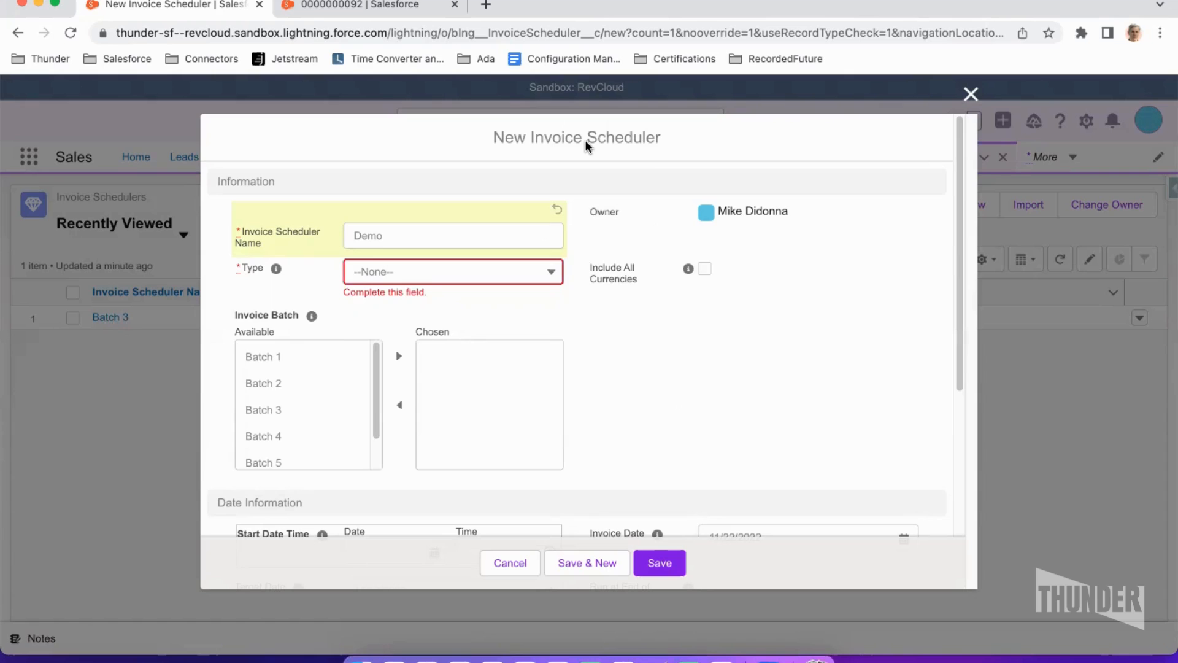
pyautogui.click(704, 269)
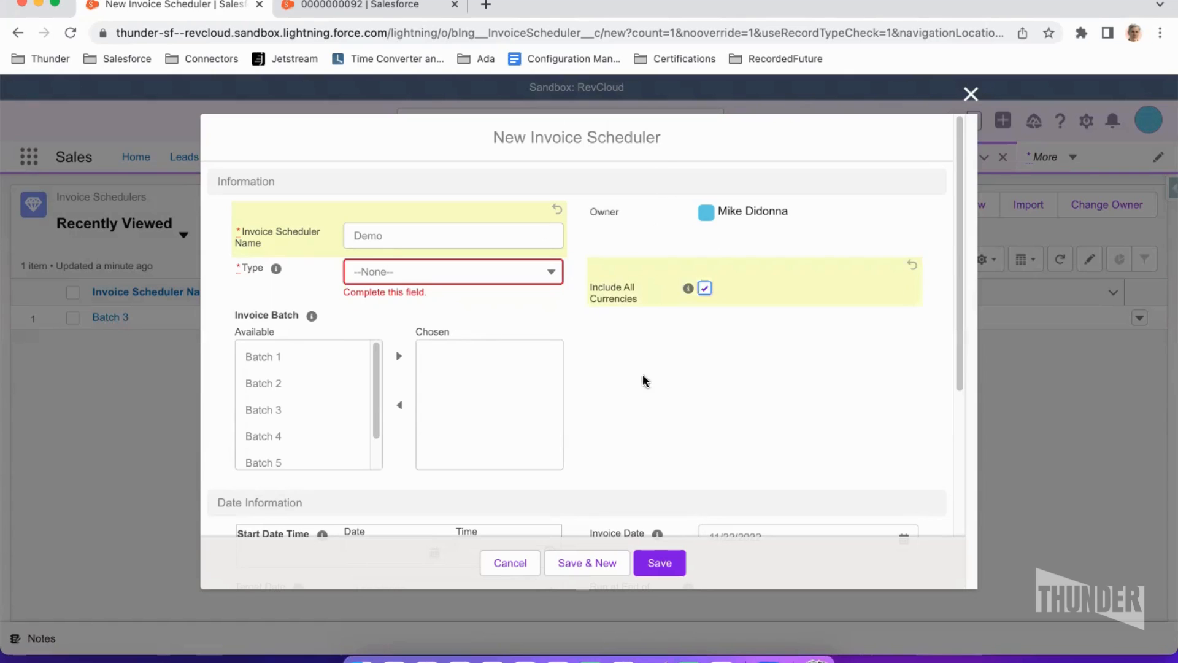
# - Move Batch 1 into the chosen invoice batches and then back to the available list
pyautogui.scroll(-1, 679, 379)
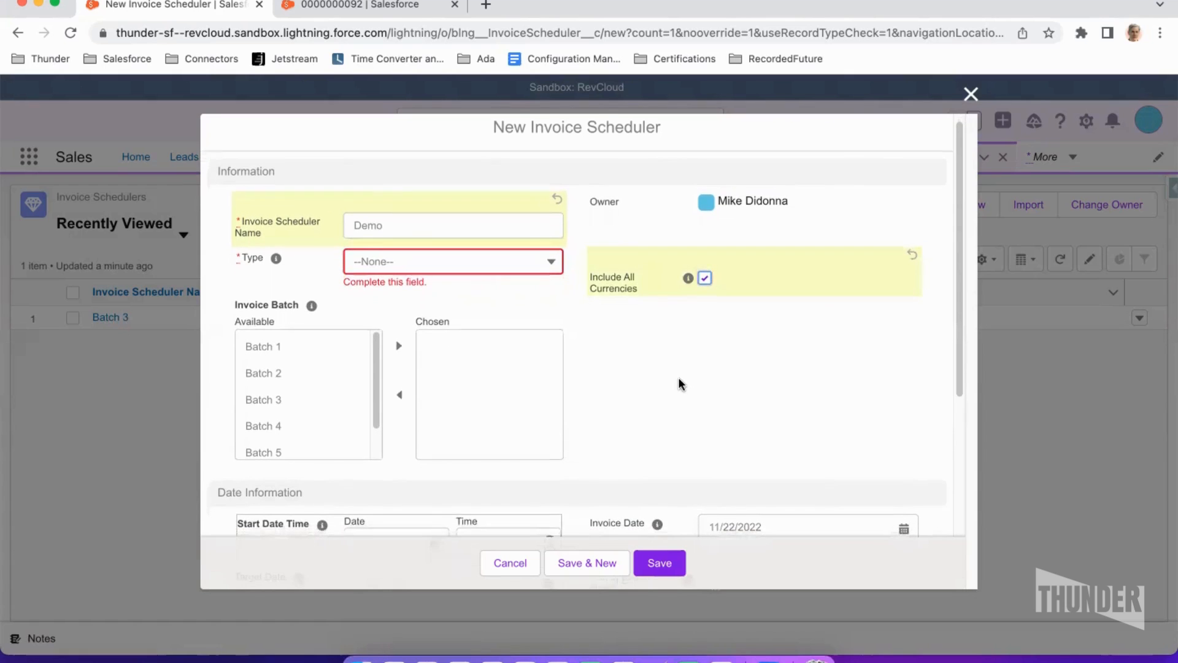
pyautogui.scroll(-1, 679, 376)
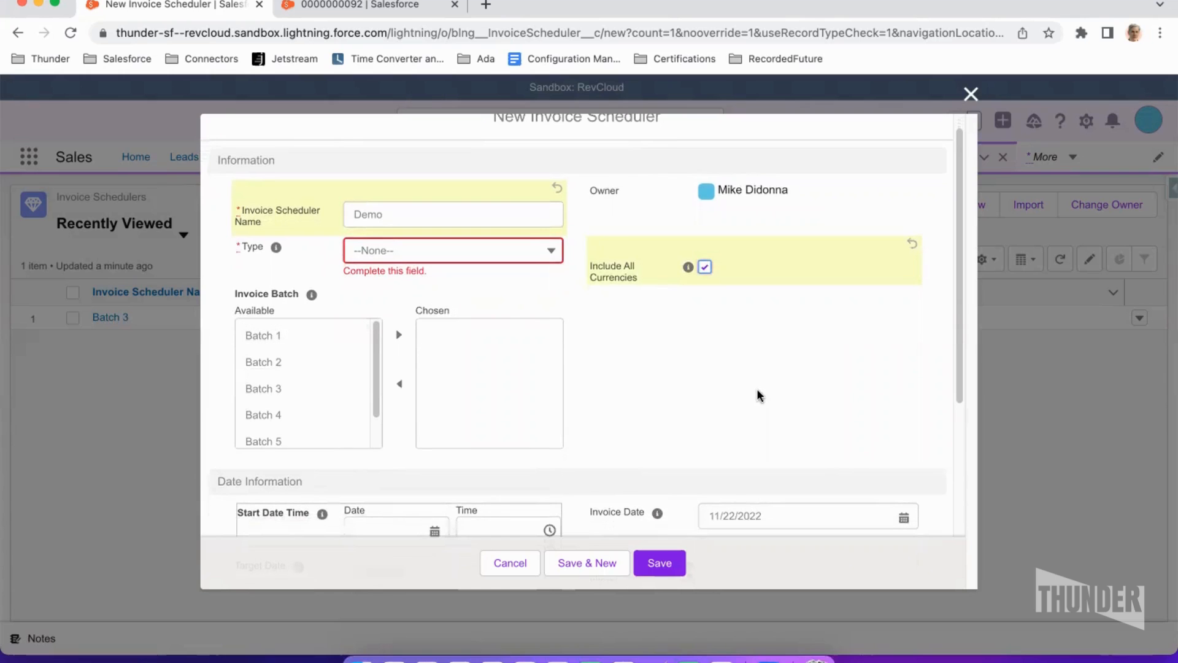
pyautogui.scroll(-1, 368, 344)
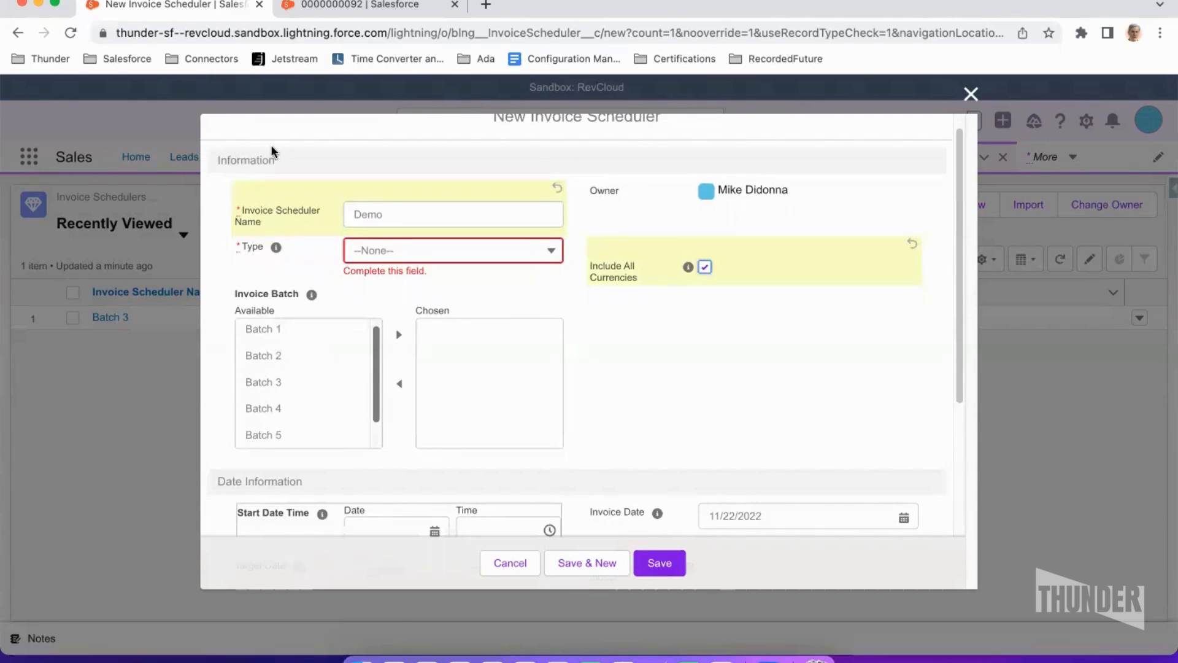
pyautogui.click(270, 331)
pyautogui.click(399, 338)
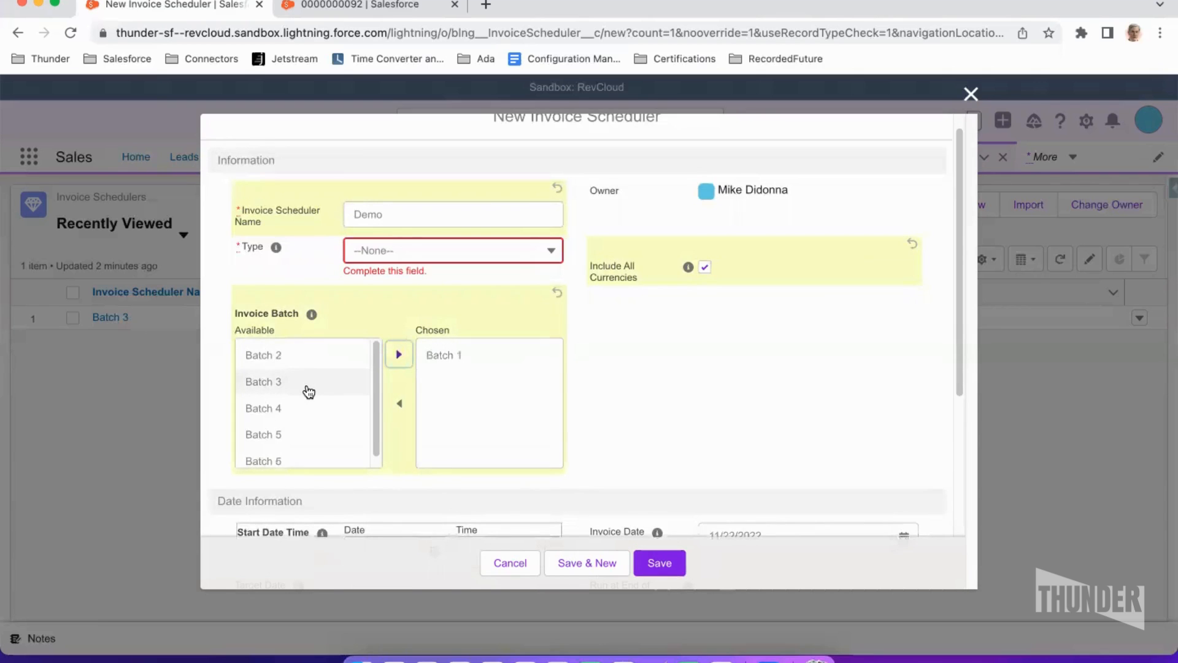
pyautogui.scroll(1, 319, 368)
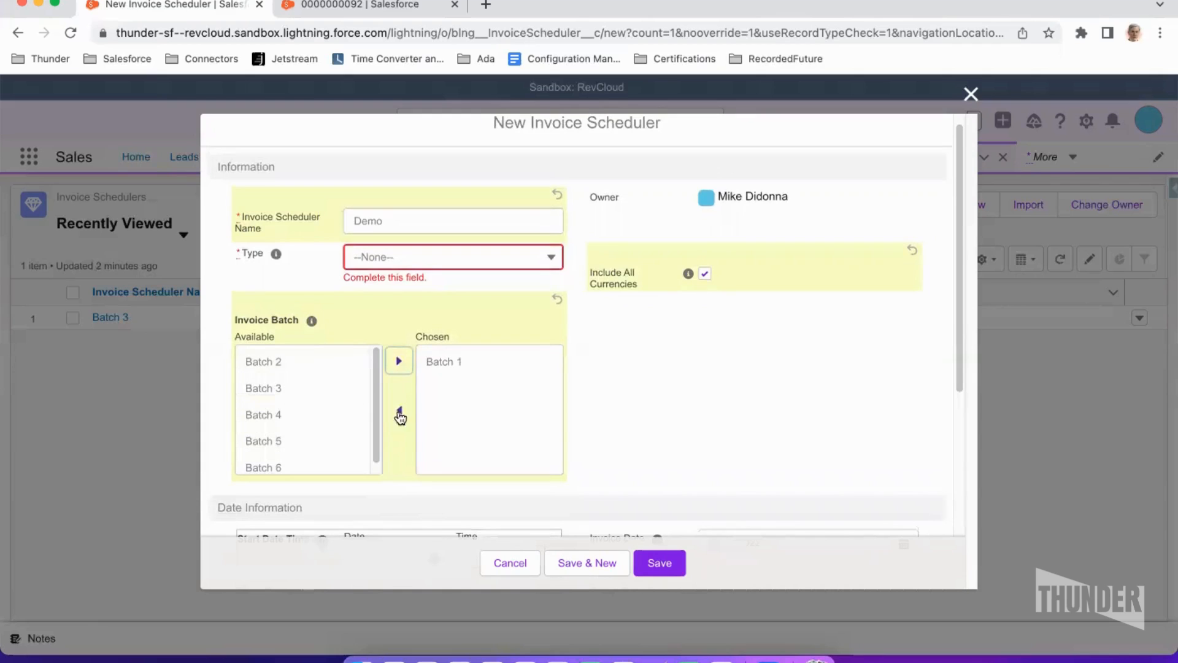
pyautogui.click(430, 368)
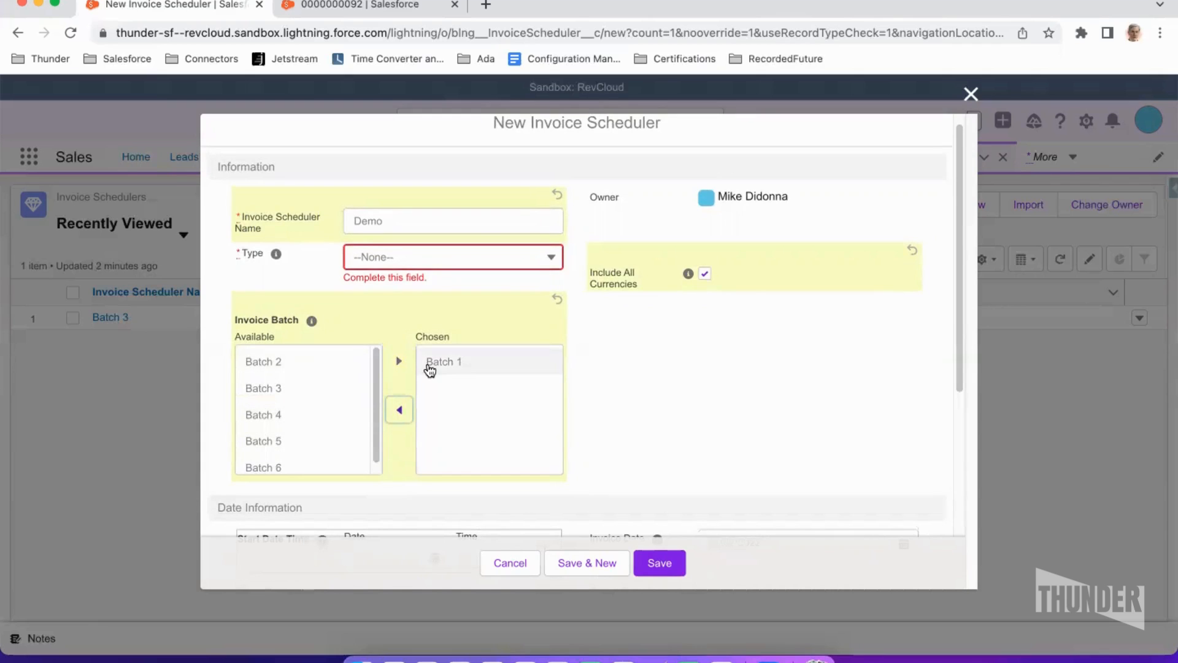
pyautogui.click(399, 410)
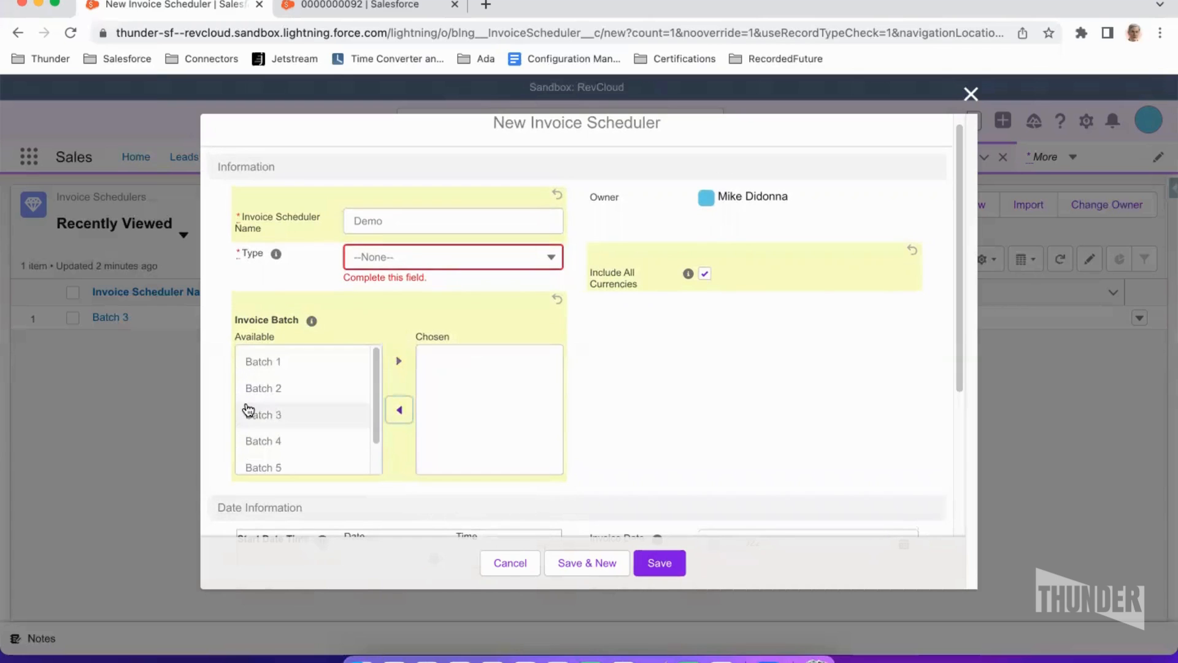
# - Set the start date to 11/1/2022 with a start time of 12:00 PM
pyautogui.scroll(-1, 249, 409)
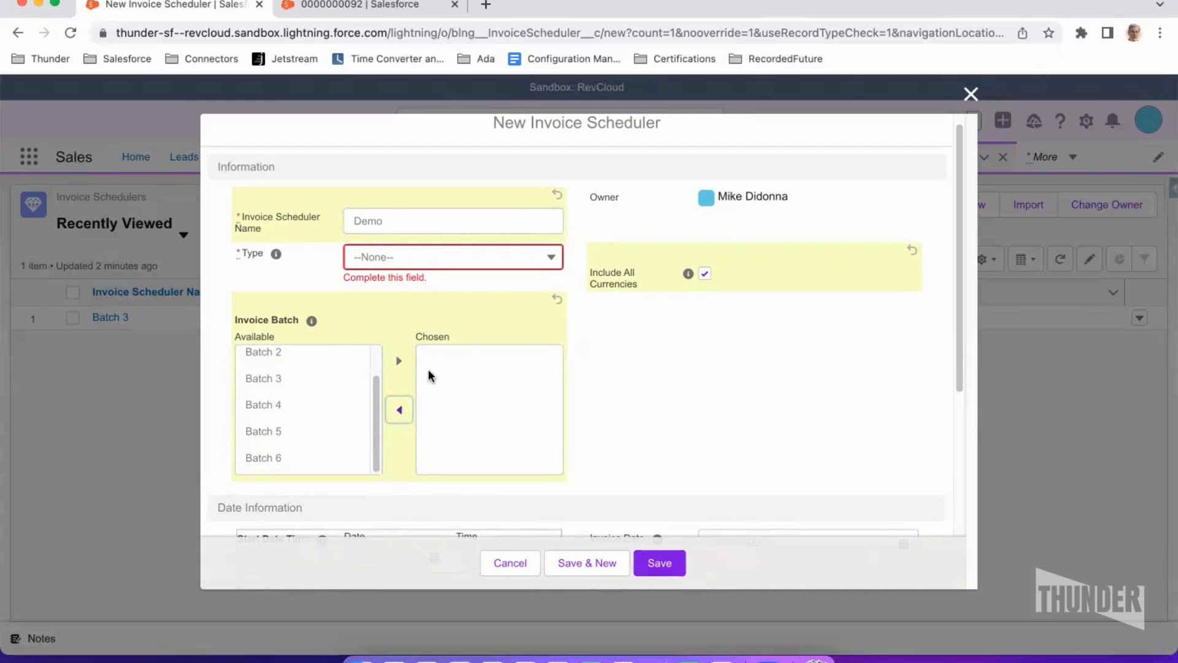
pyautogui.scroll(1, 294, 395)
pyautogui.scroll(2, 293, 399)
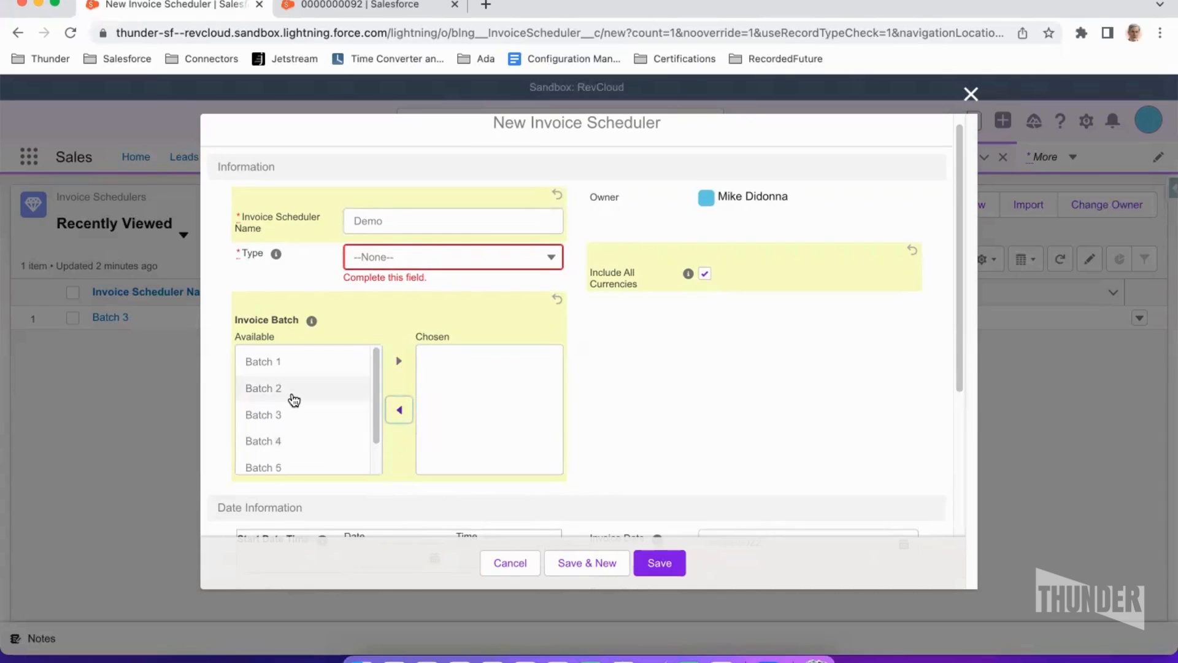
pyautogui.scroll(-1, 294, 399)
pyautogui.scroll(-2, 294, 400)
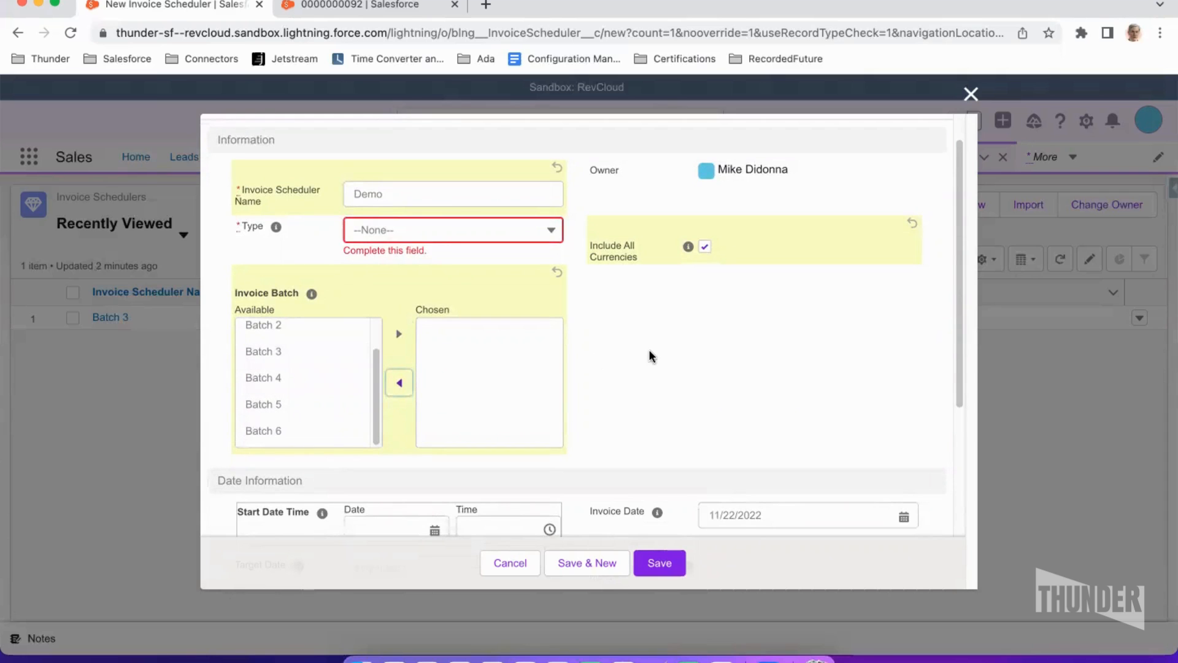
pyautogui.scroll(-3, 649, 350)
pyautogui.scroll(-3, 649, 353)
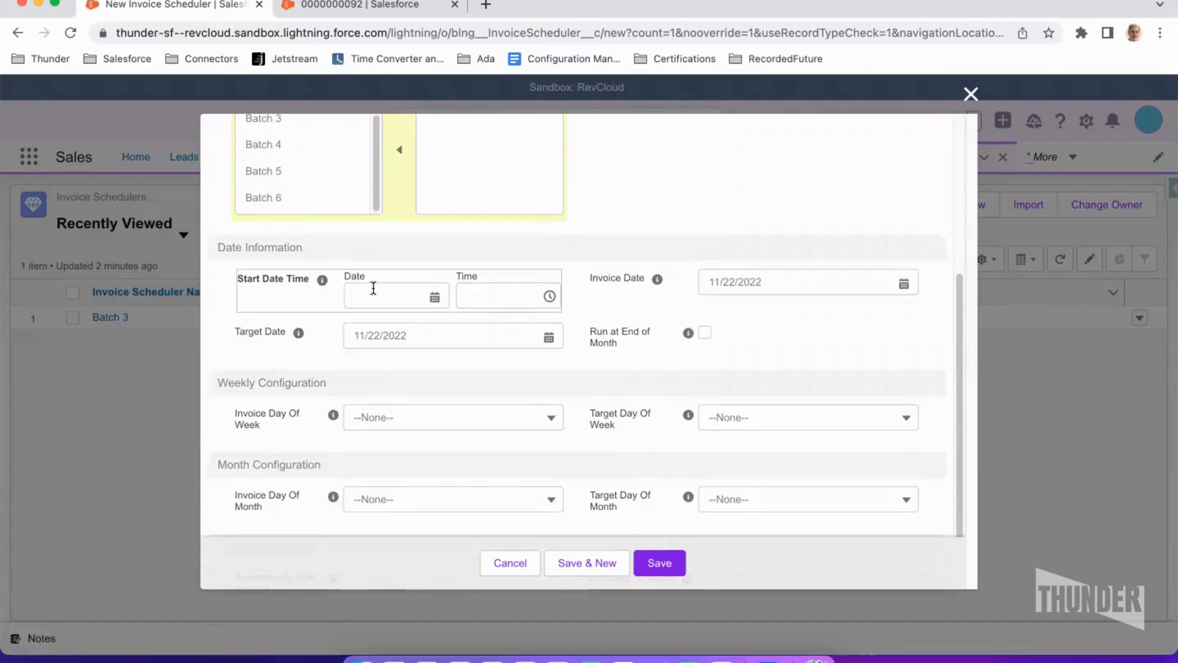
pyautogui.click(421, 307)
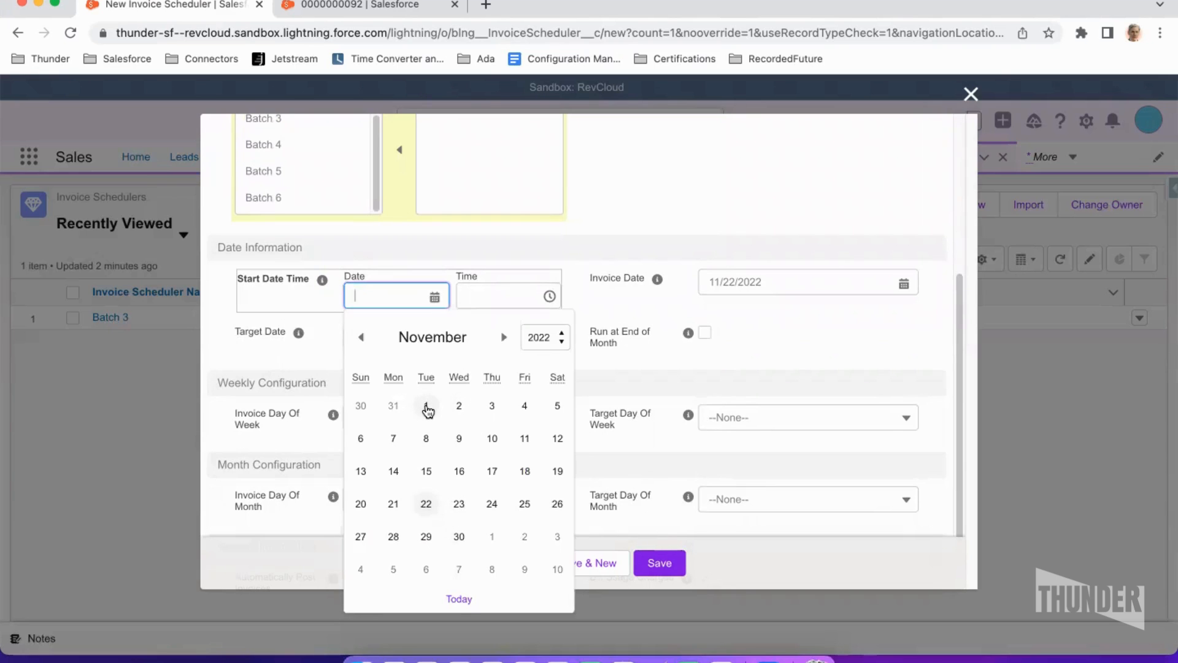
pyautogui.click(427, 407)
pyautogui.click(484, 316)
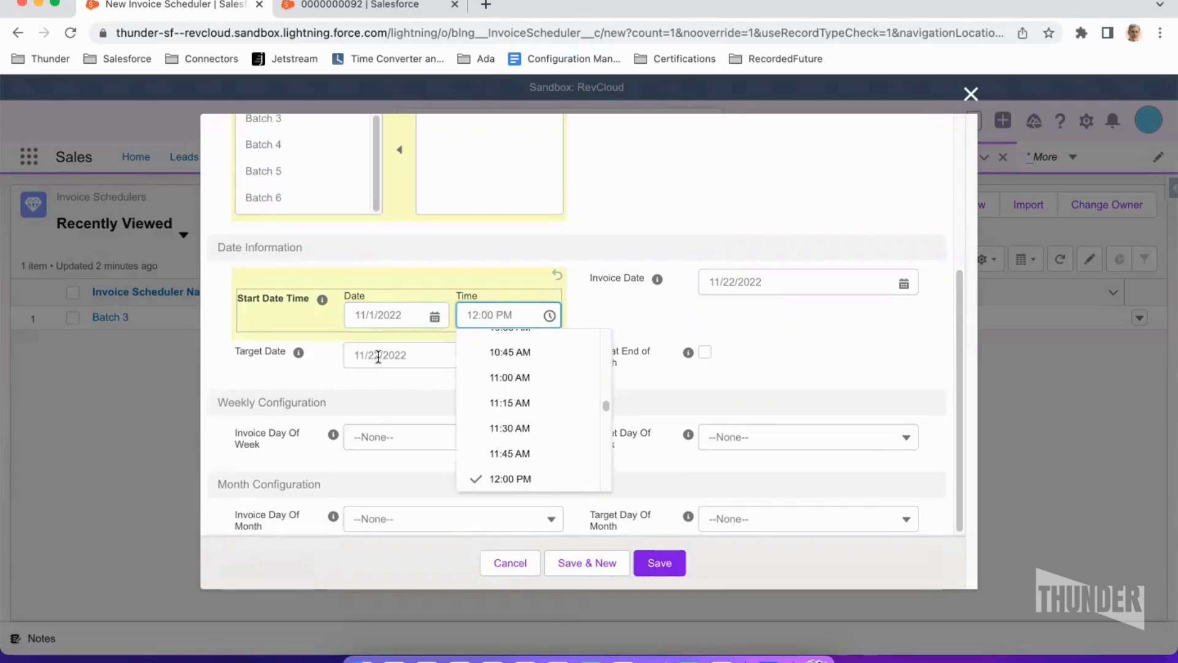
# - Open the target date picker, then view the order product's date information in the other tab
pyautogui.click(400, 355)
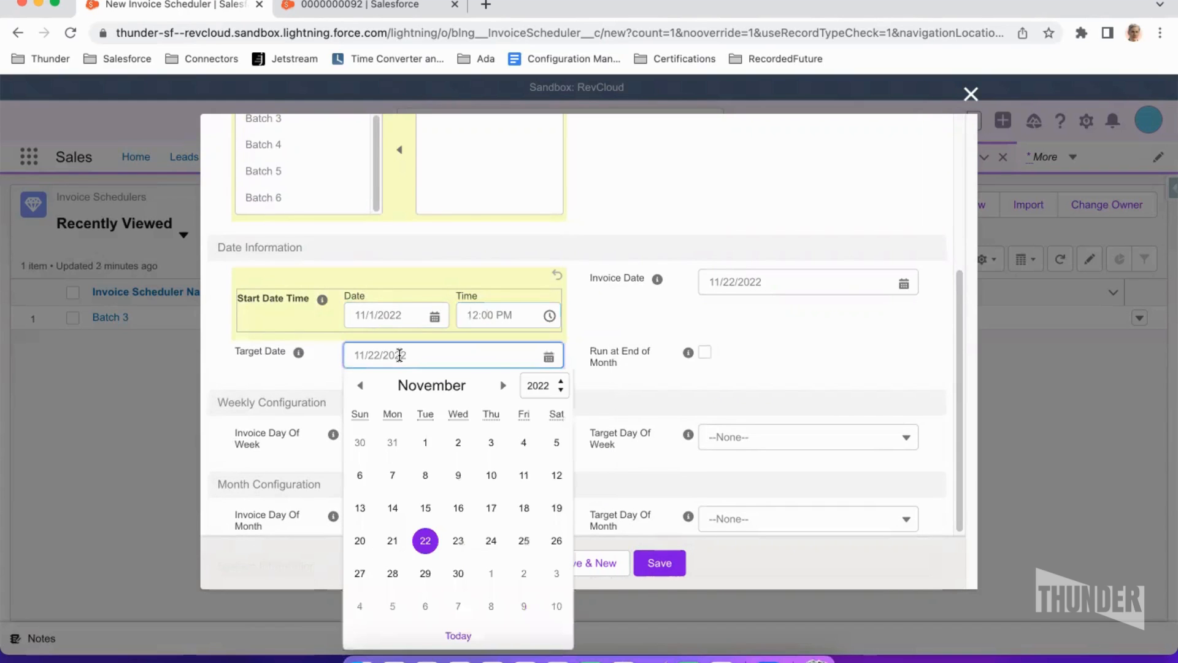
pyautogui.click(291, 375)
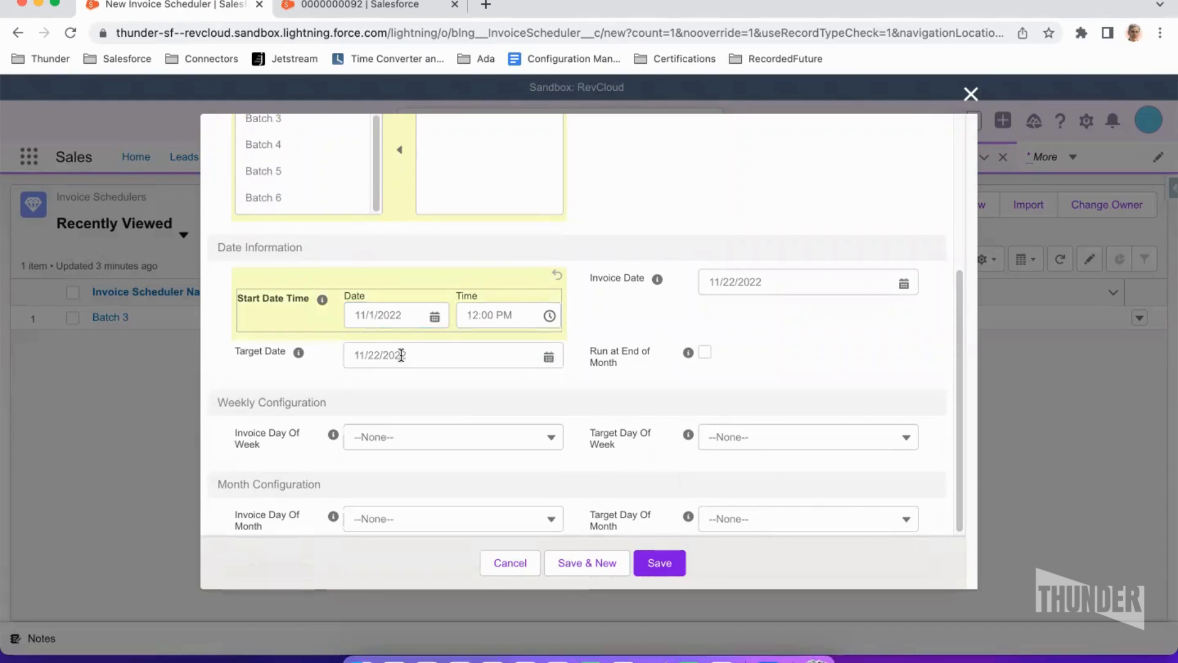
pyautogui.click(346, 6)
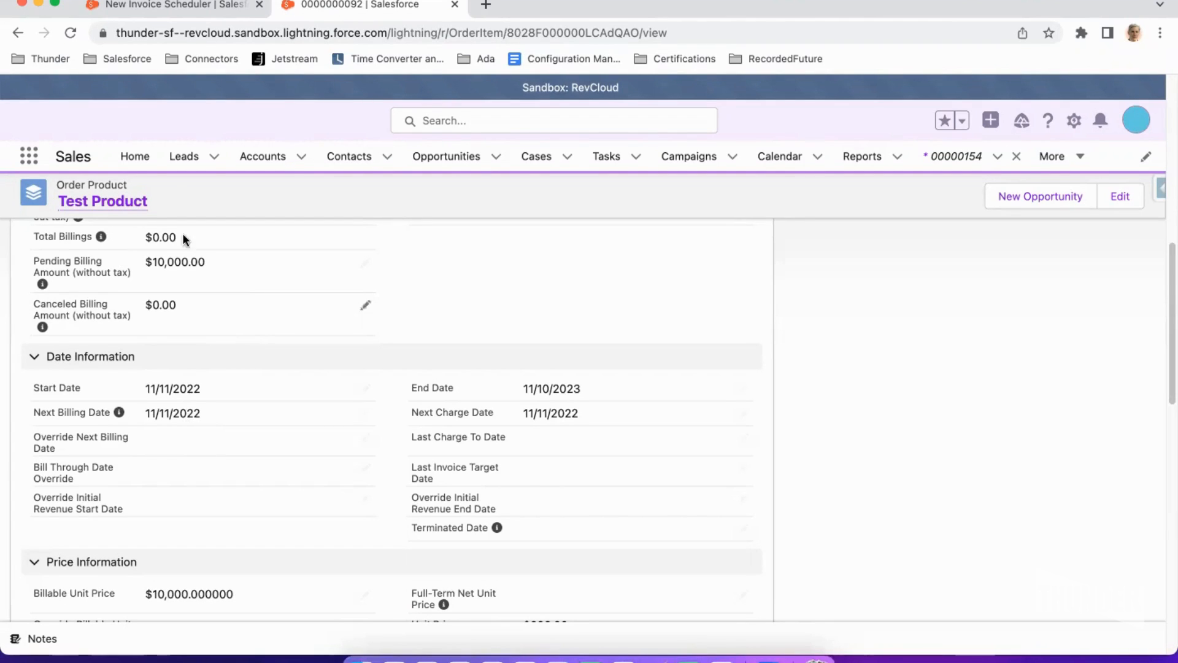
pyautogui.click(162, 5)
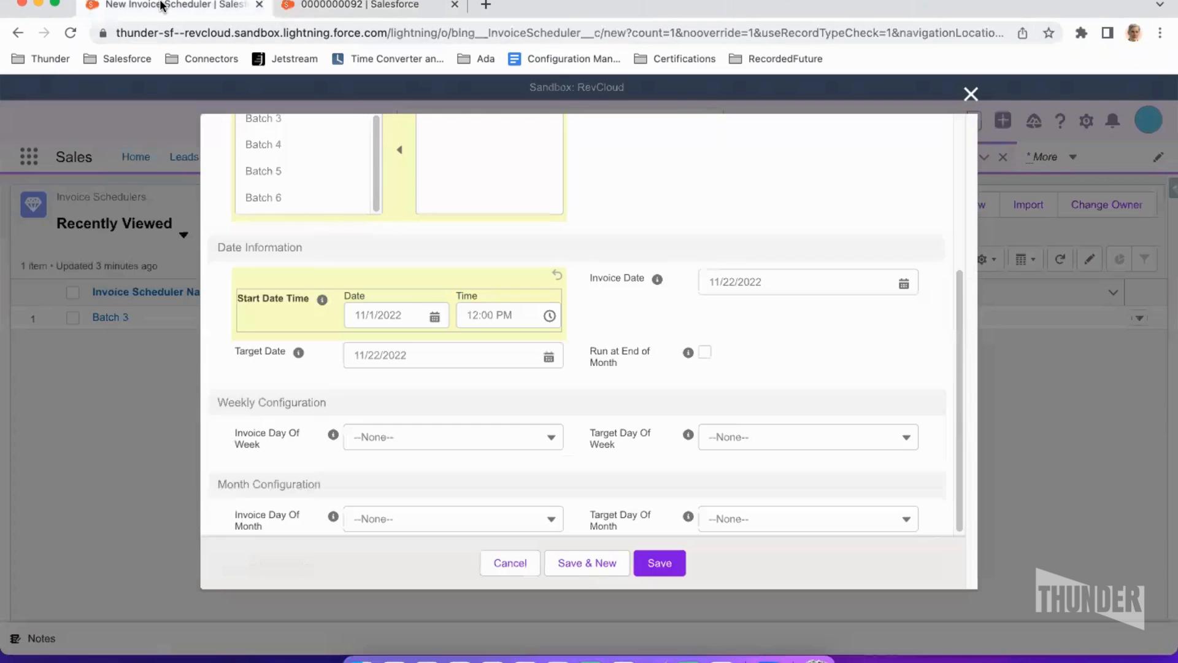
# - Set the target date to 11/22/2022, comparing against the order product record in the other tab
pyautogui.click(380, 357)
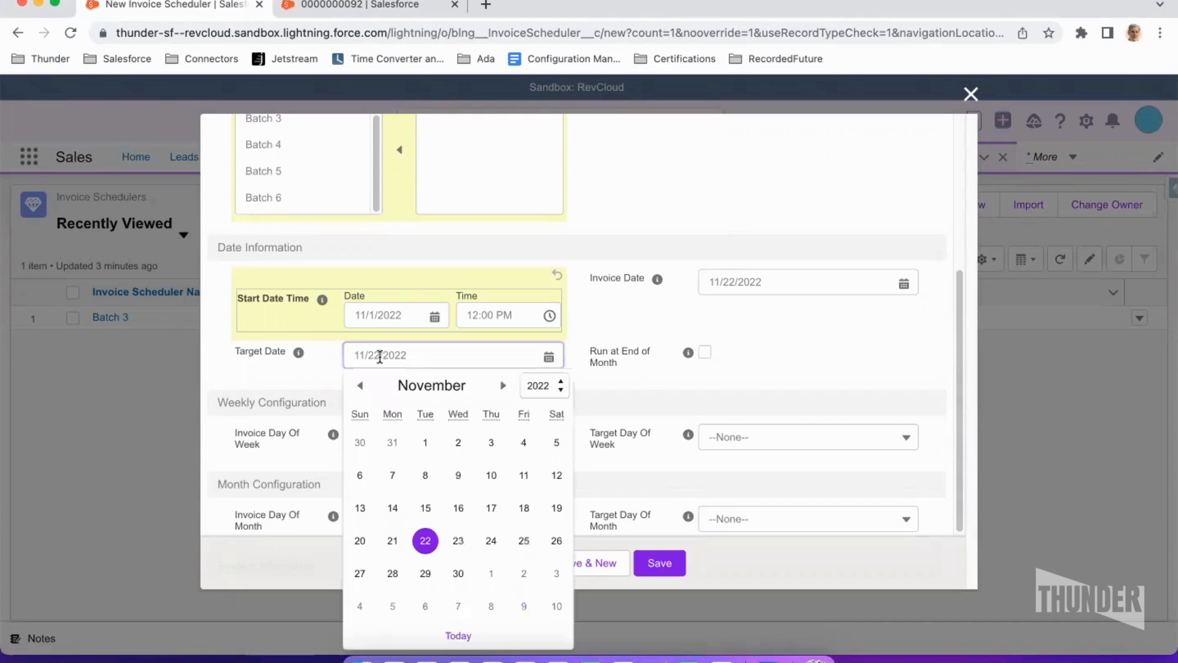
pyautogui.click(425, 543)
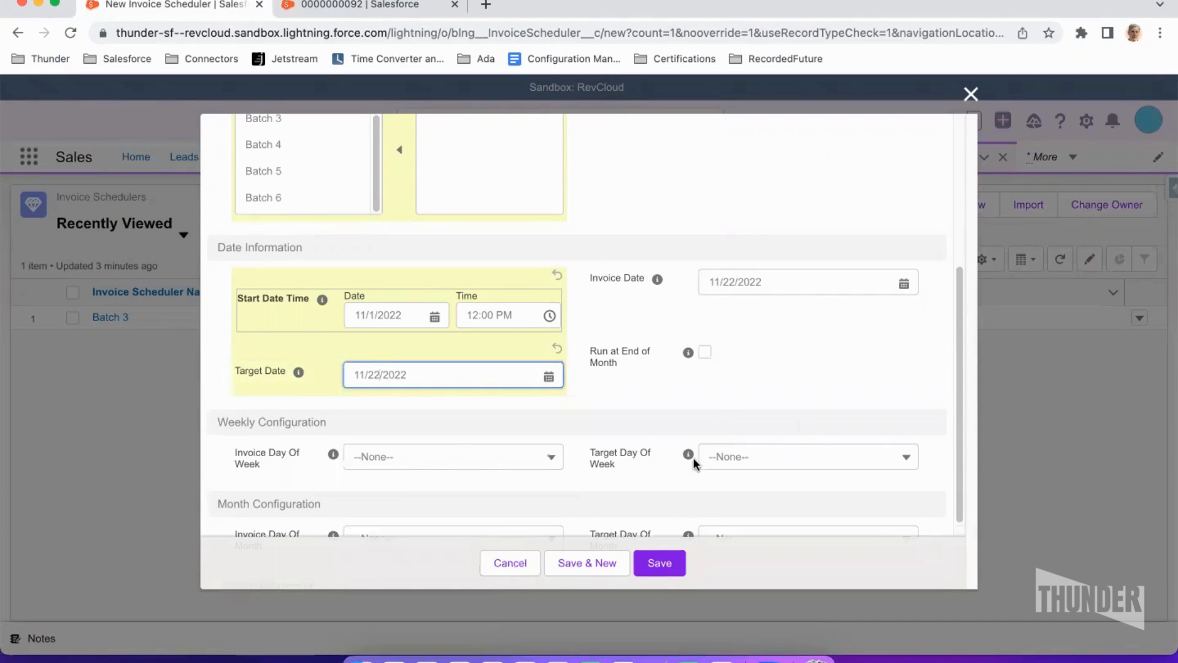
pyautogui.click(347, 7)
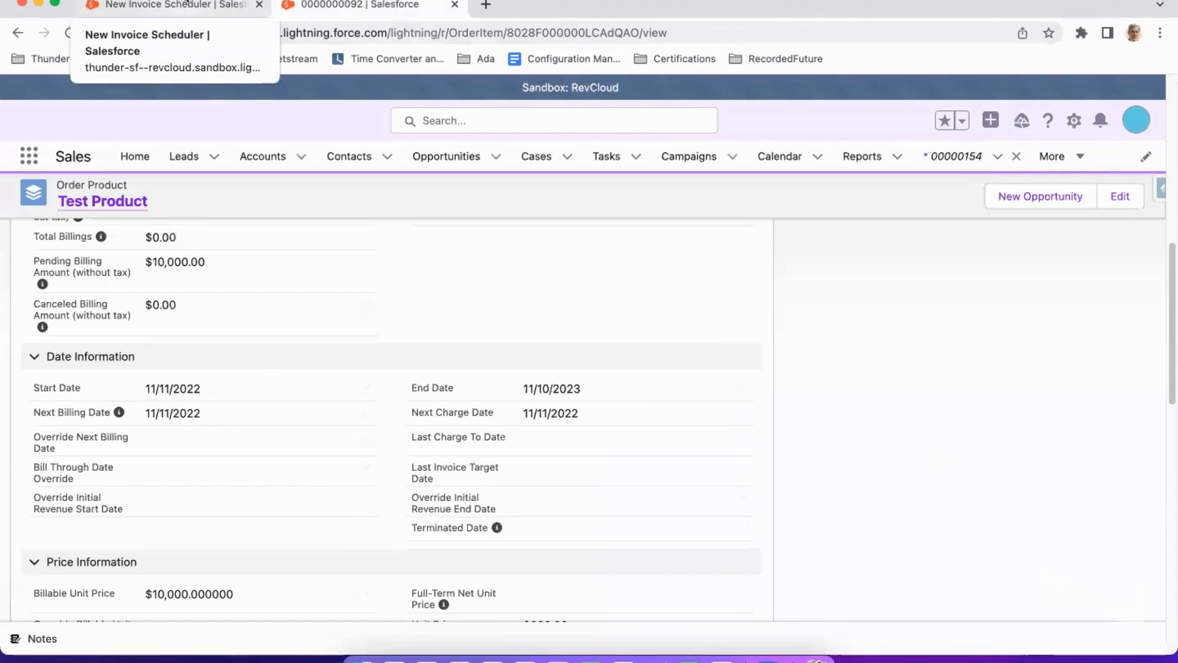
pyautogui.click(179, 7)
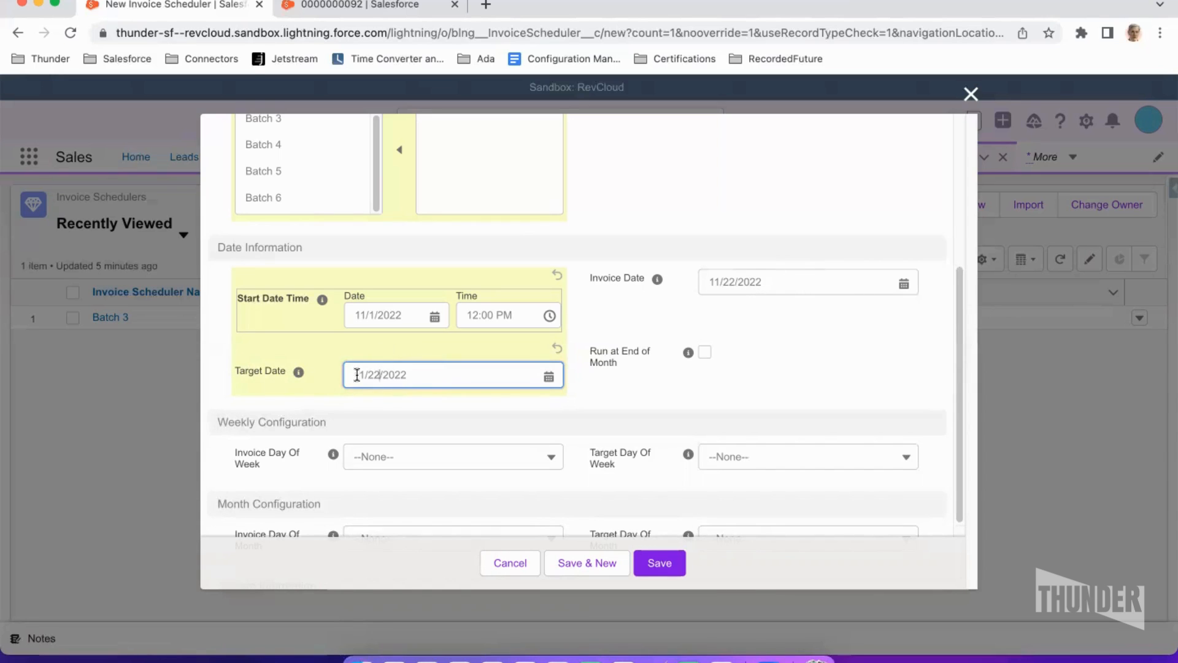
# - Set the invoice date to 11/22/2022 and review the remaining configuration sections
pyautogui.click(732, 285)
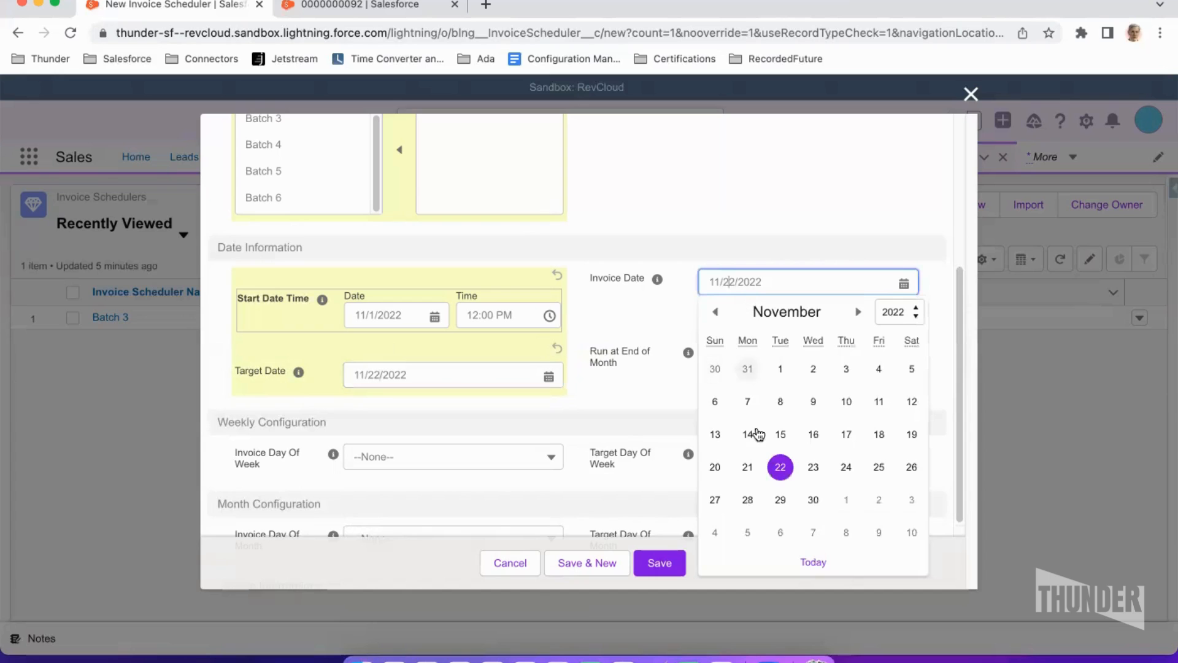
pyautogui.click(847, 502)
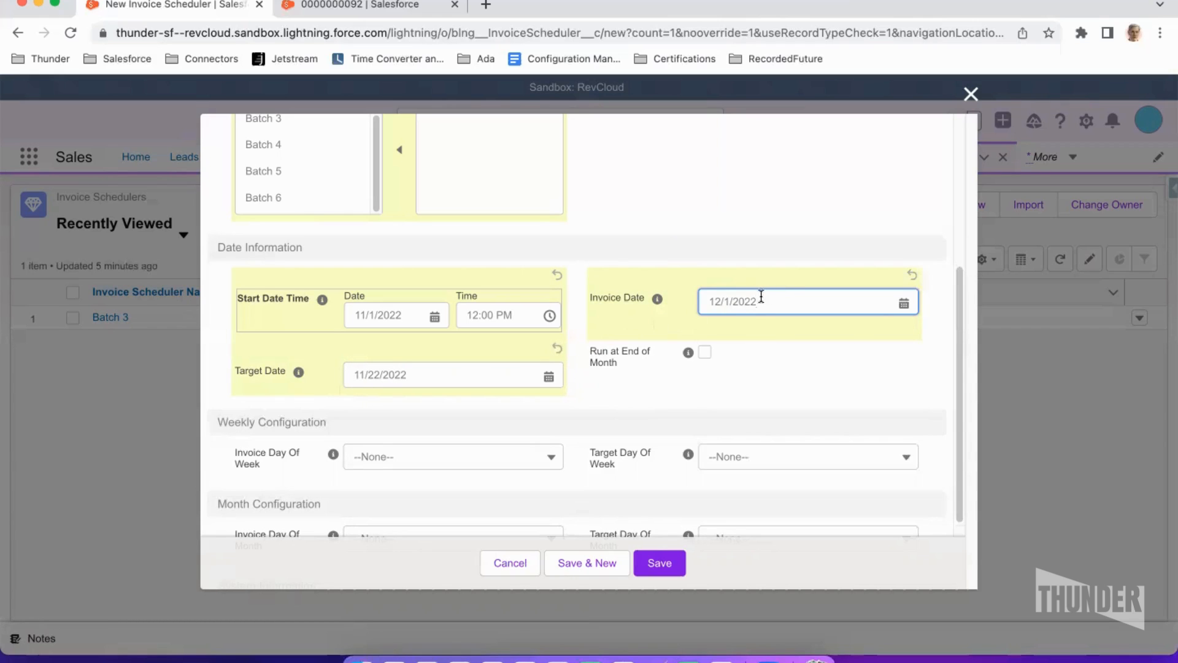
pyautogui.moveTo(762, 296); pyautogui.dragTo(683, 302)
pyautogui.write('11/22')
pyautogui.write('/200')
pyautogui.press('BackSpace')
pyautogui.write('22')
pyautogui.click(820, 373)
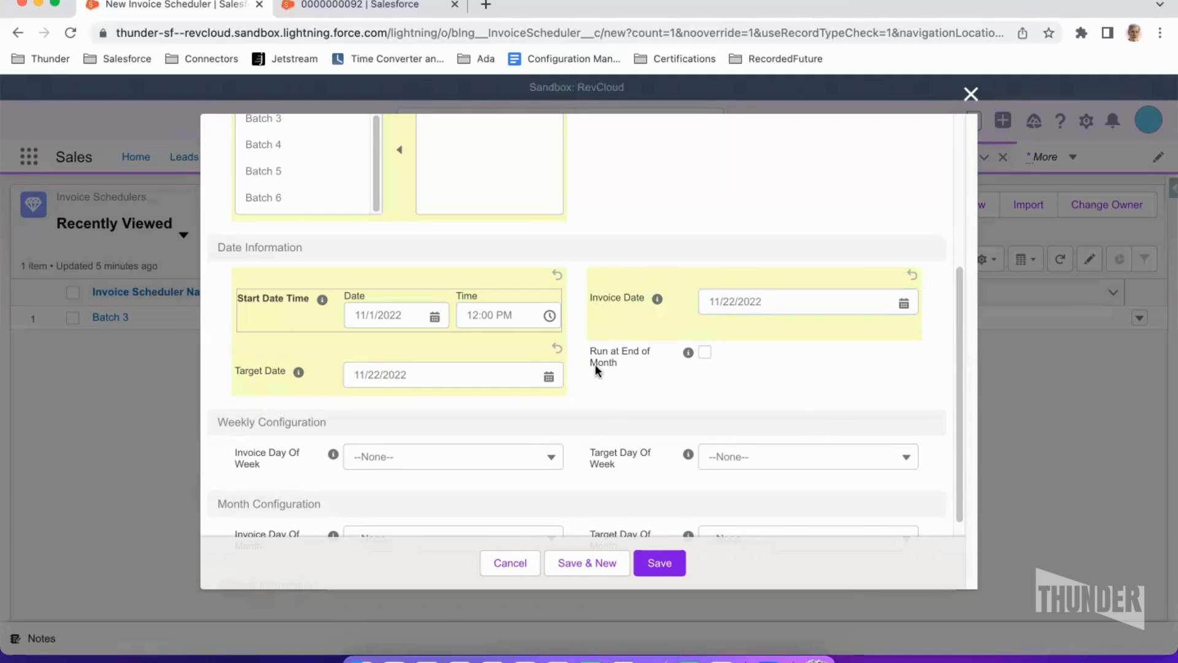
pyautogui.scroll(-2, 595, 367)
pyautogui.scroll(-3, 596, 366)
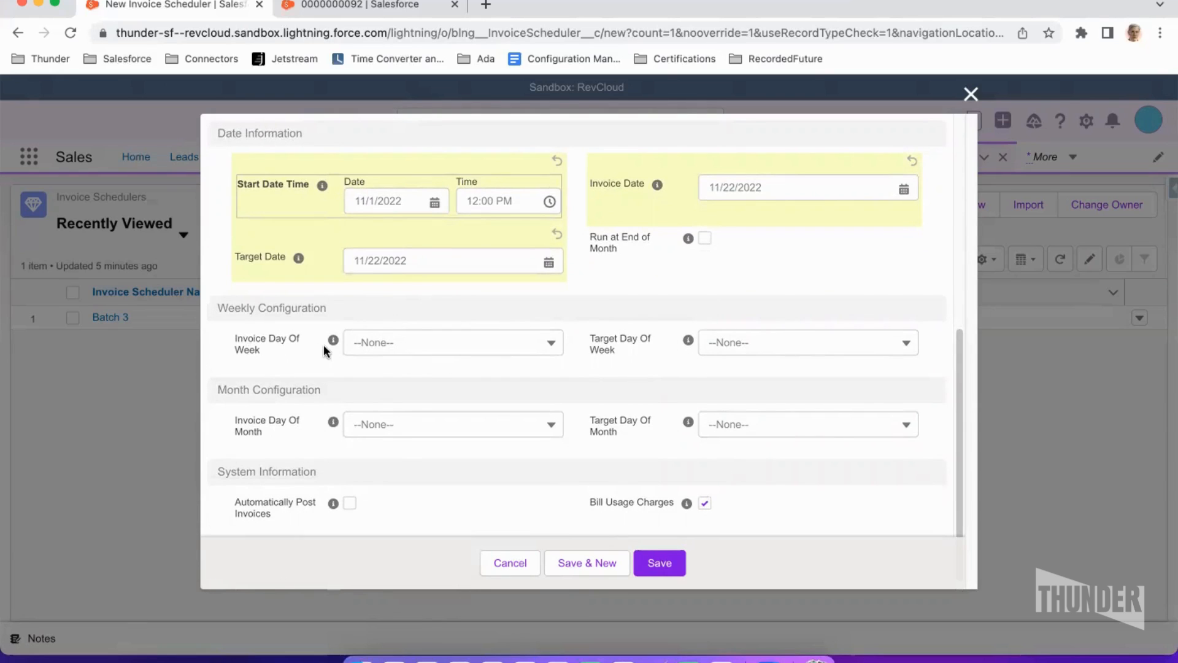
# - Set the target day of week to 1, then check the order product's date information in the other tab and return
pyautogui.click(726, 348)
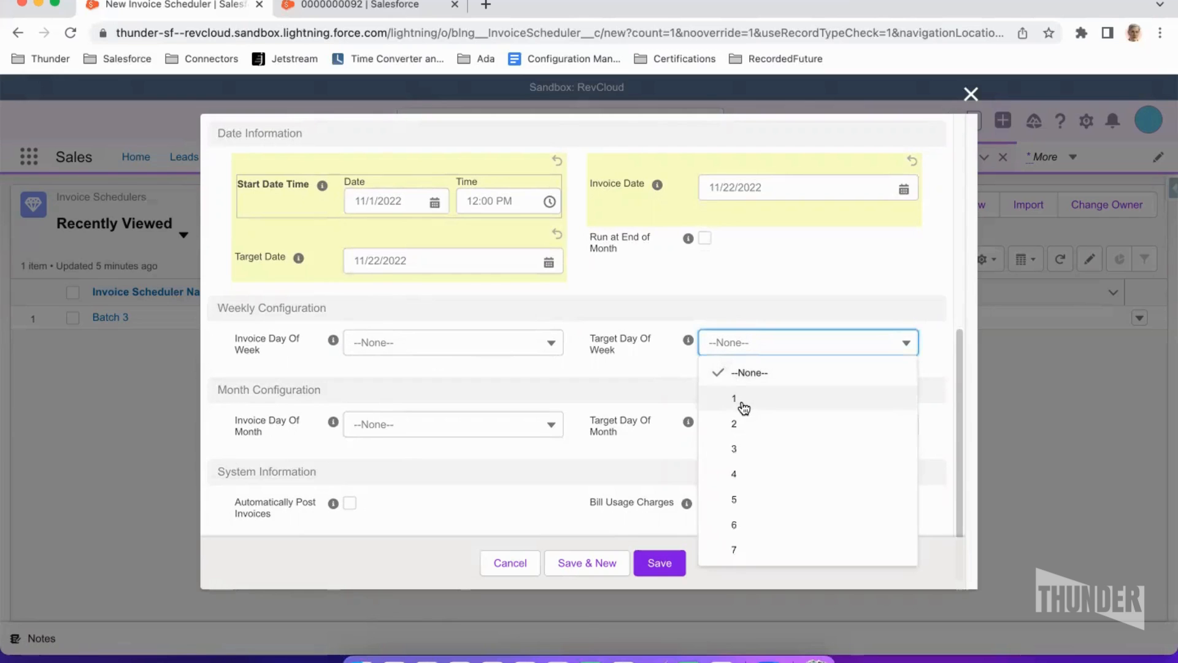
pyautogui.click(743, 400)
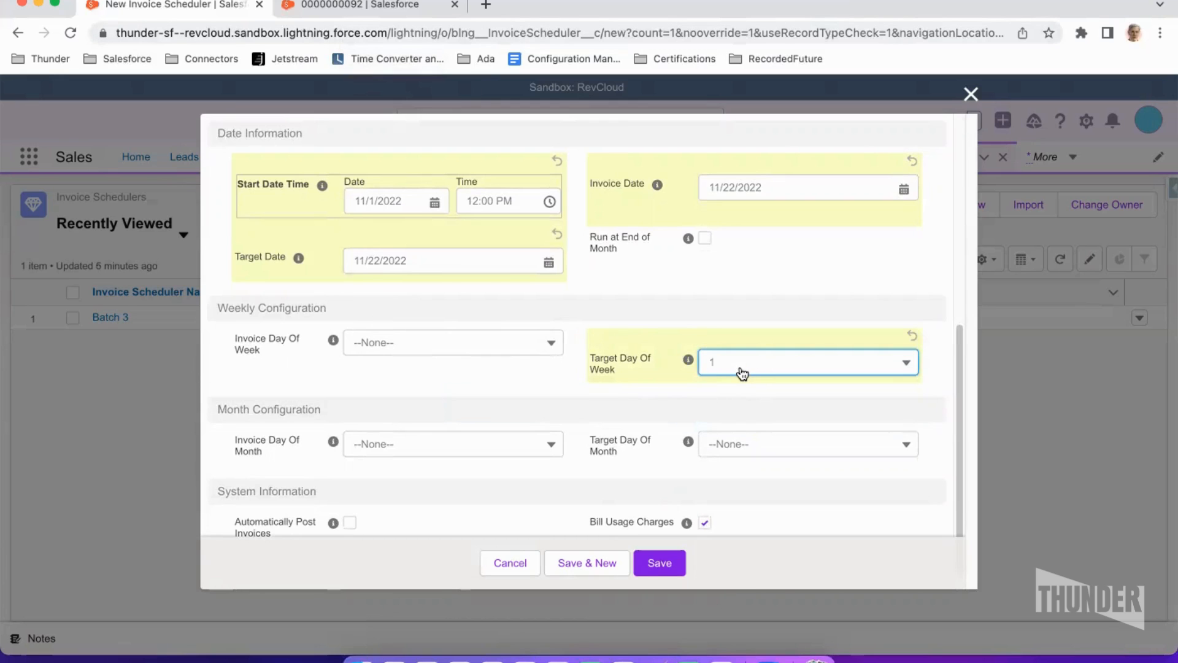
pyautogui.click(358, 5)
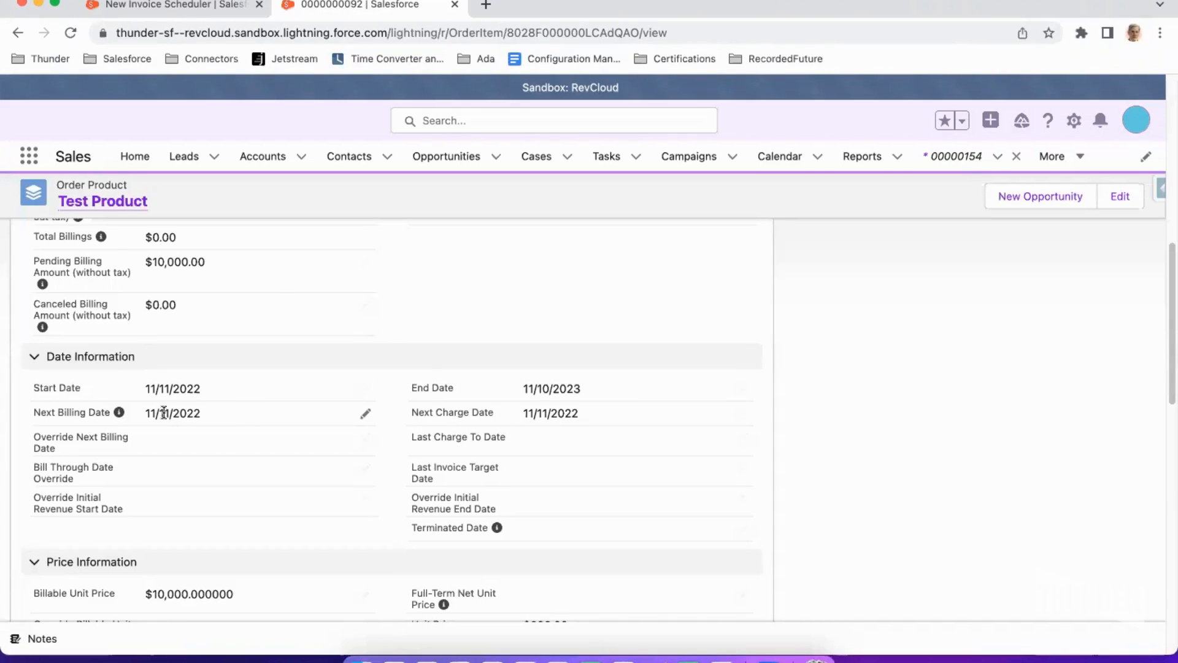
pyautogui.click(170, 7)
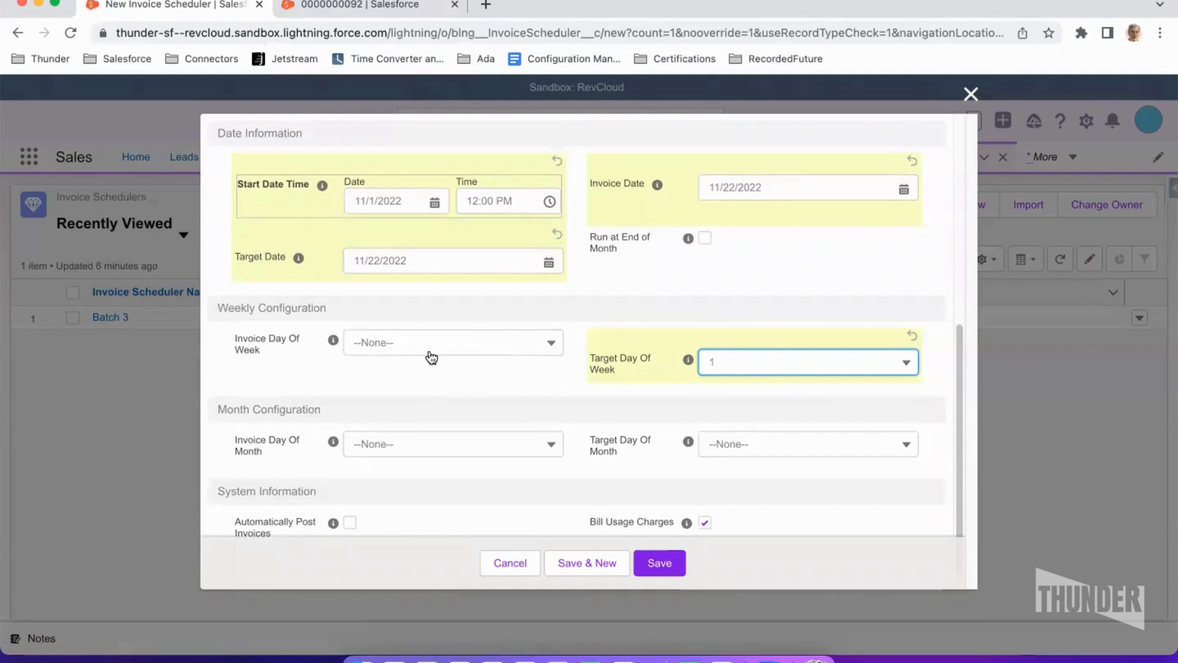
# - Scroll through the new invoice scheduler form to review the date, weekly, monthly and system information sections
pyautogui.scroll(-1, 432, 357)
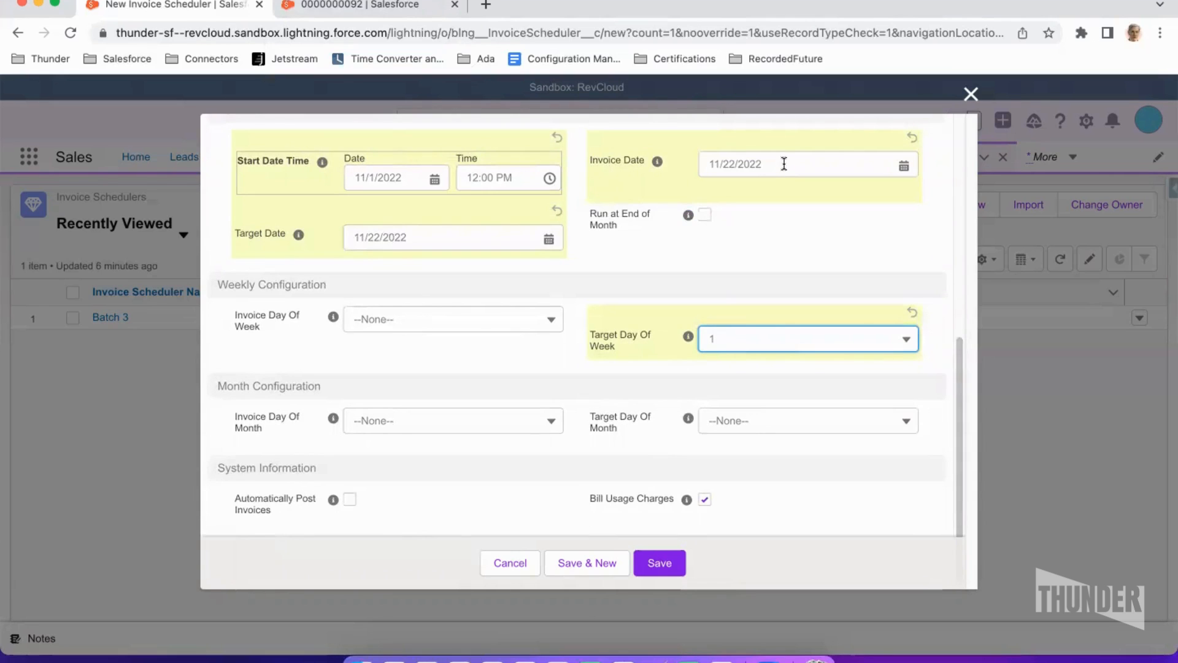
pyautogui.click(256, 356)
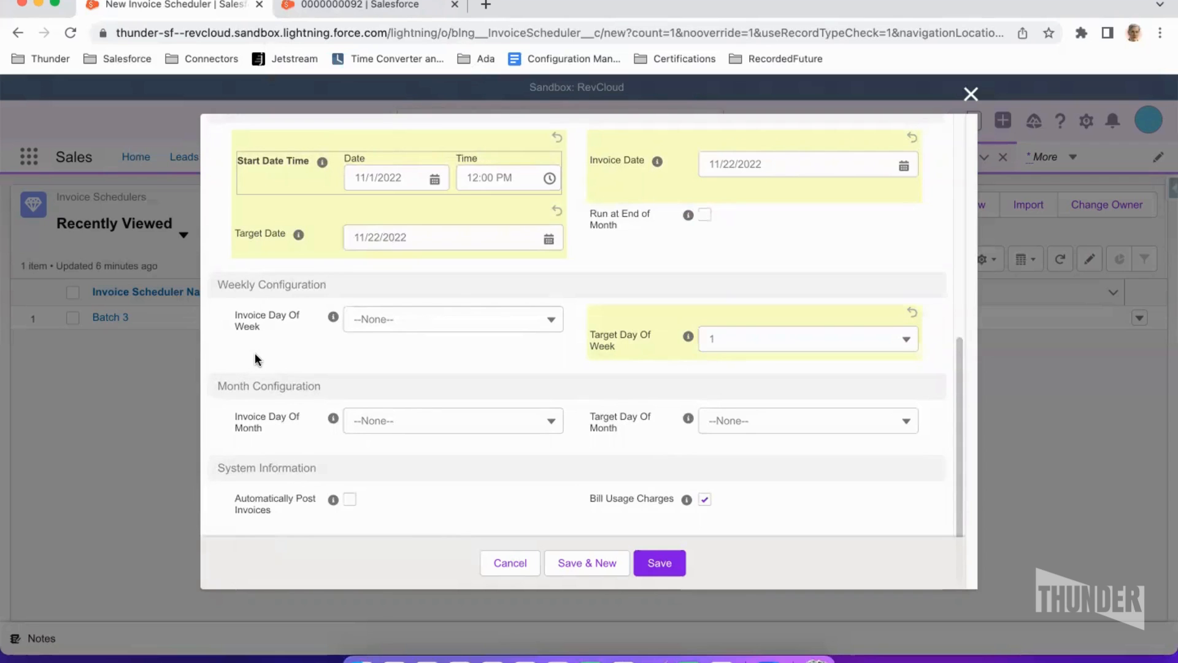
pyautogui.scroll(1, 255, 355)
pyautogui.scroll(1, 255, 352)
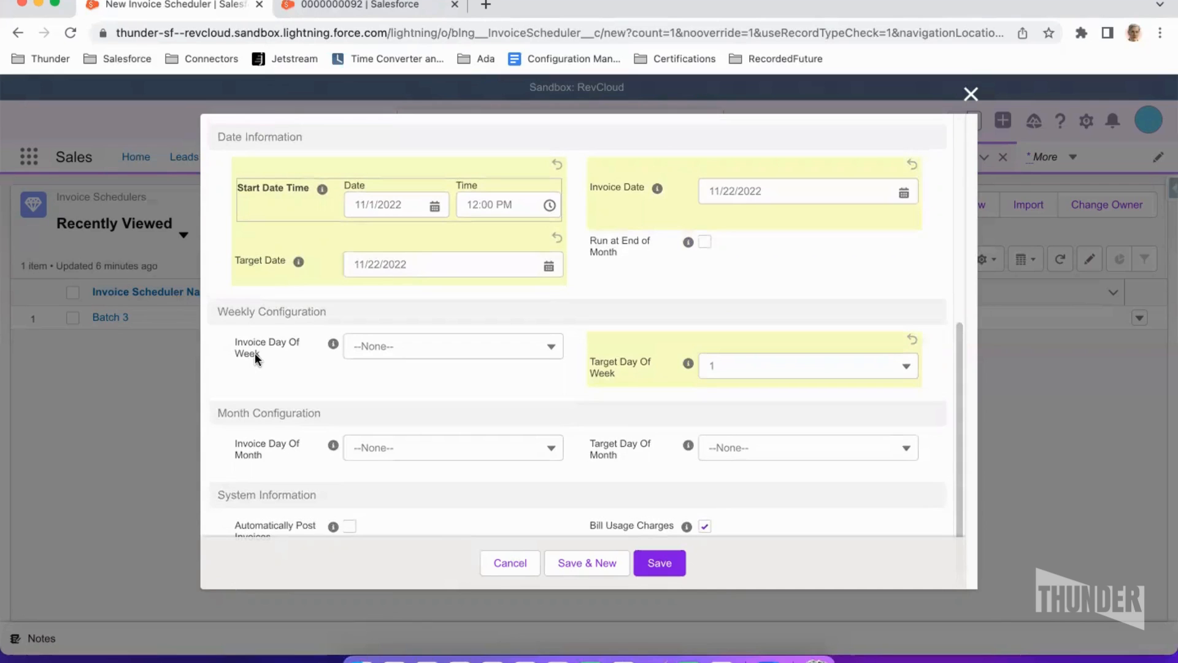
pyautogui.scroll(-1, 255, 353)
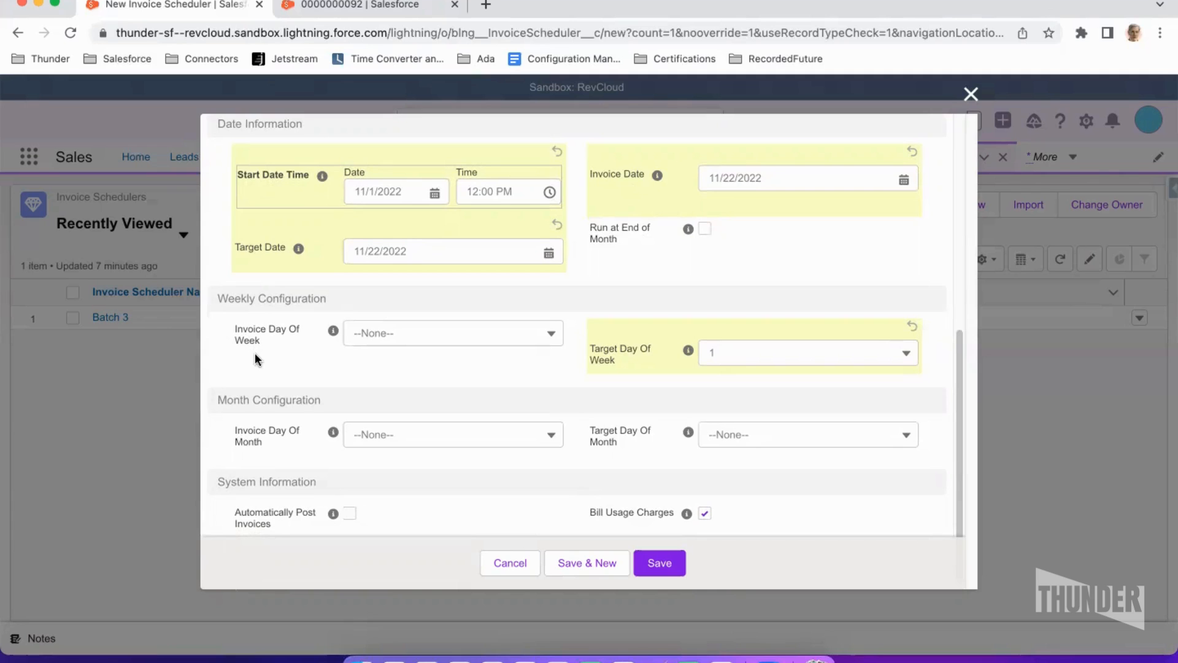
pyautogui.scroll(-1, 255, 356)
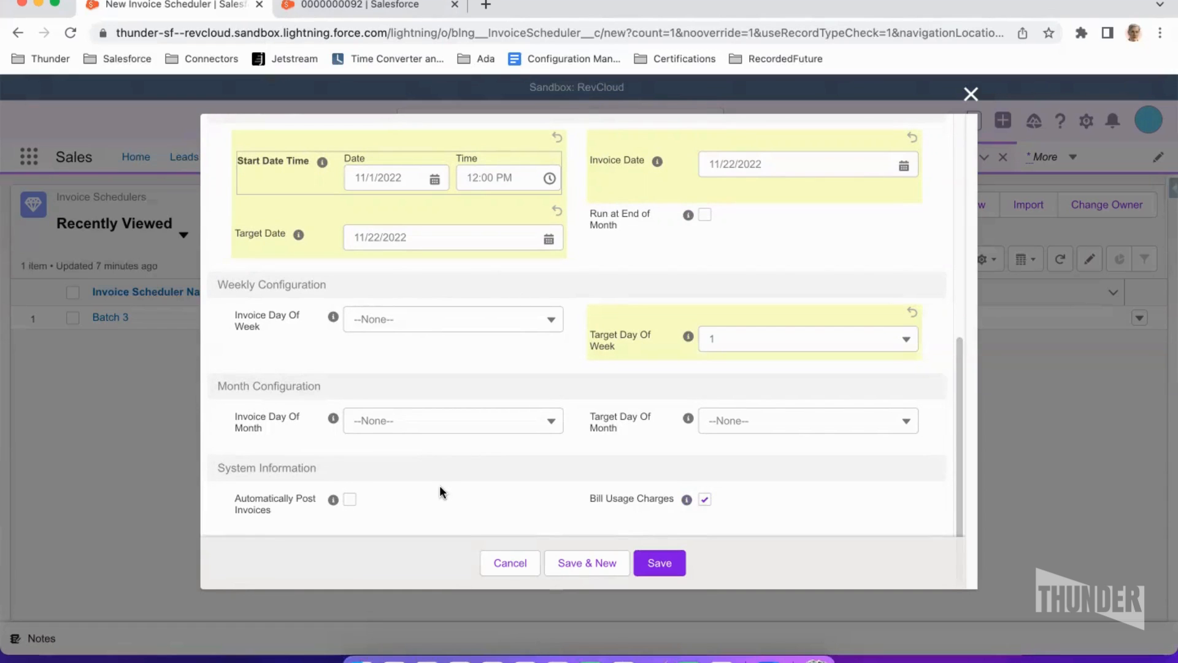
pyautogui.moveTo(335, 503)
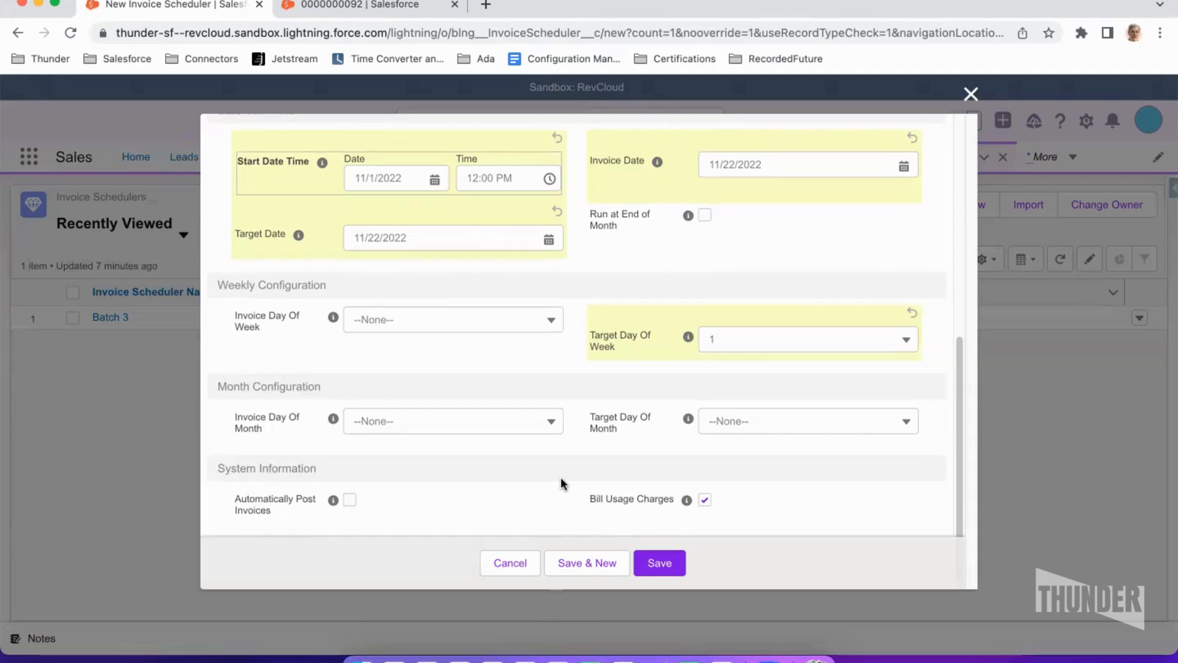
pyautogui.scroll(6, 561, 483)
pyautogui.scroll(2, 570, 470)
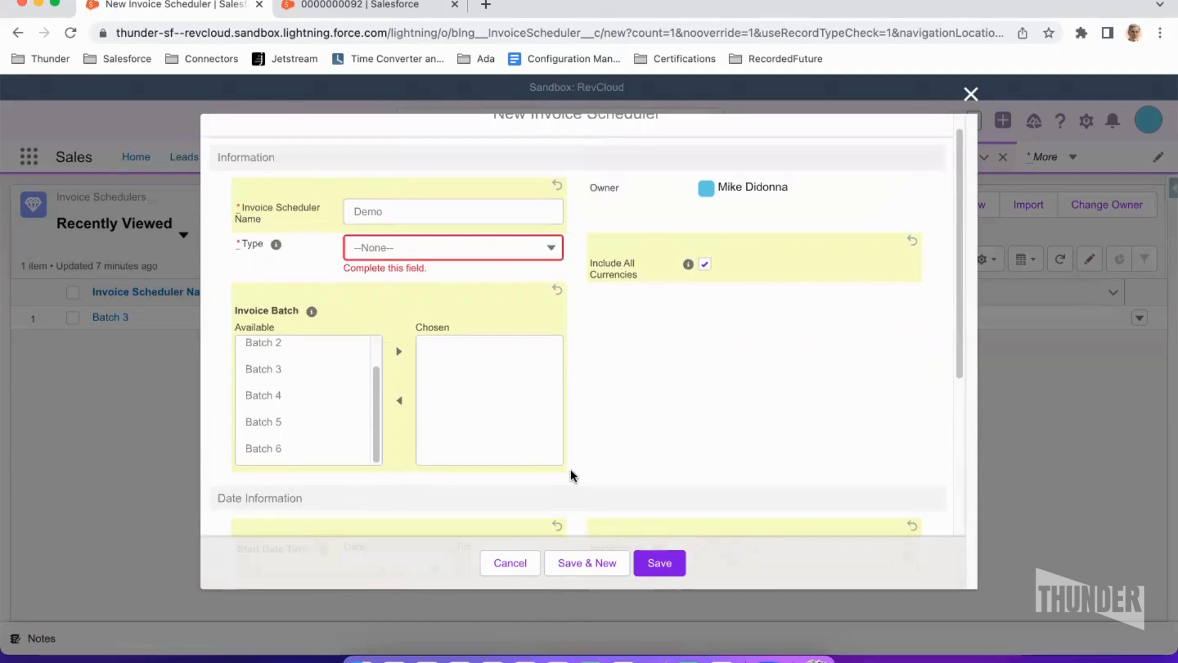